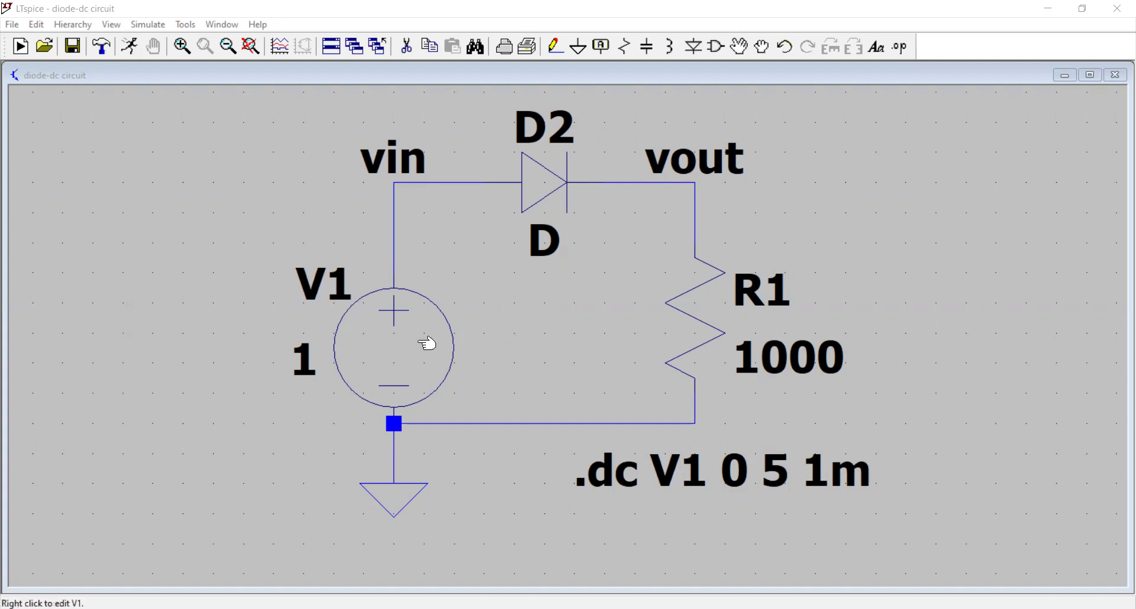
- Review V1's settings, briefly trying a sine waveform, and keep it a plain DC source of 1
right_click(389, 351)
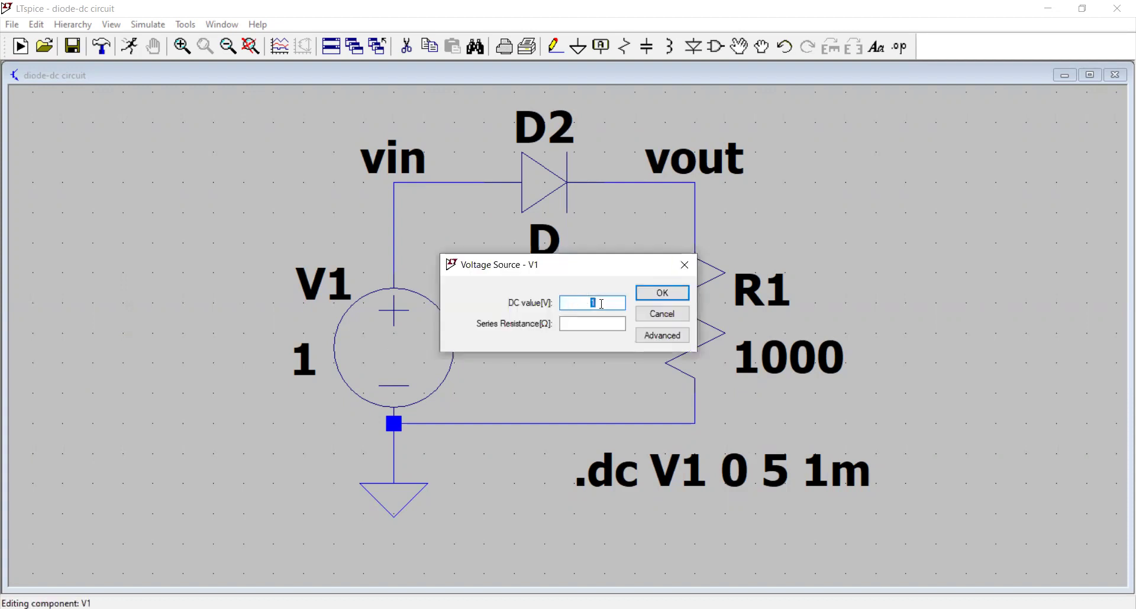
click(601, 304)
click(653, 338)
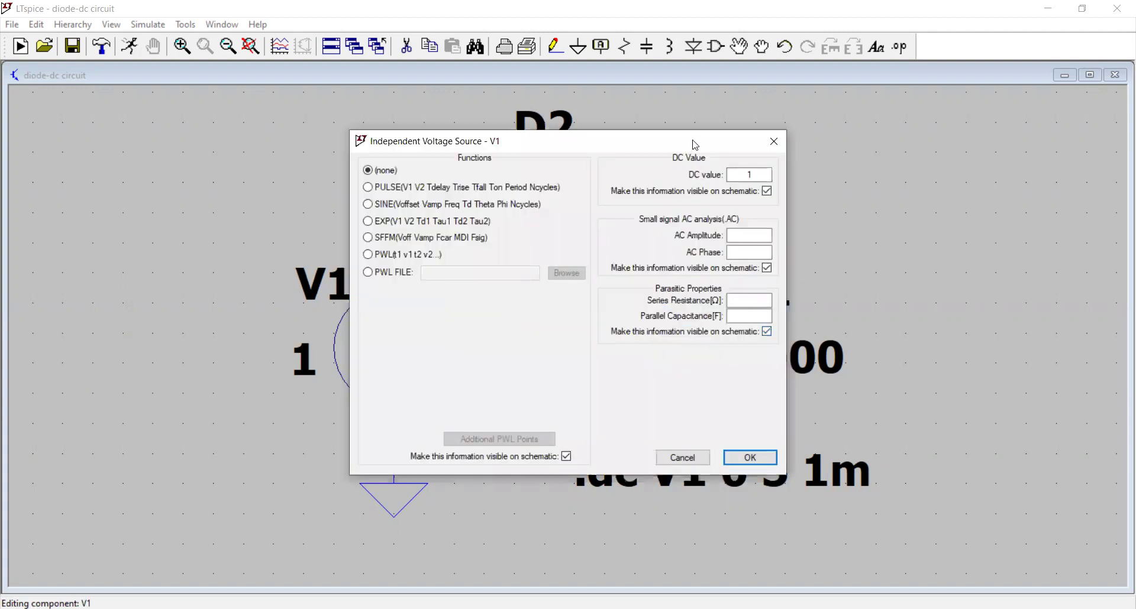
drag(696, 145, 391, 152)
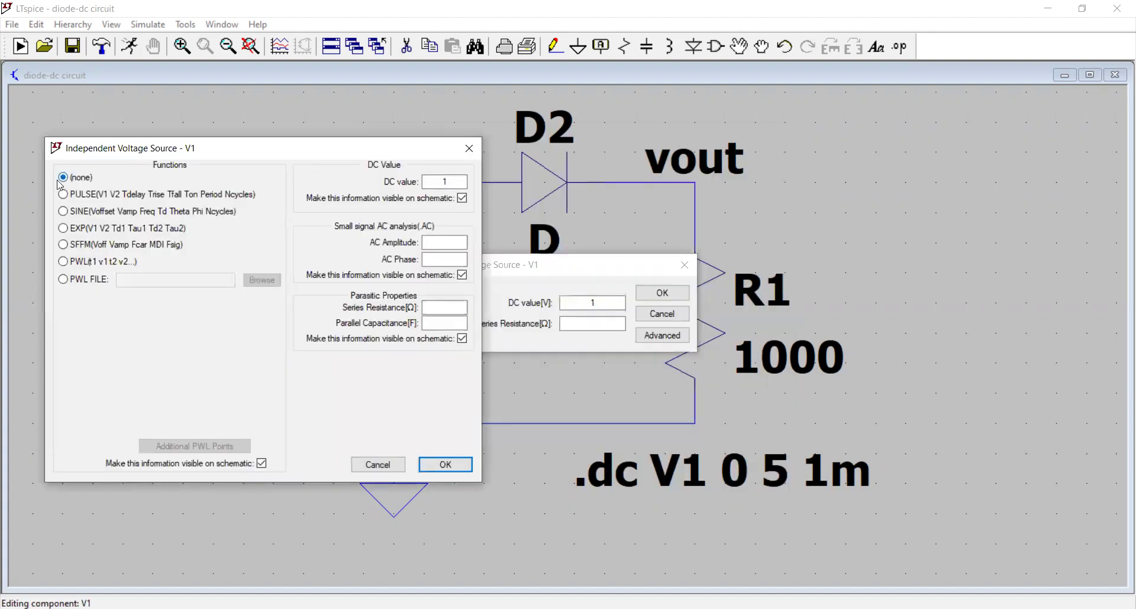
click(97, 217)
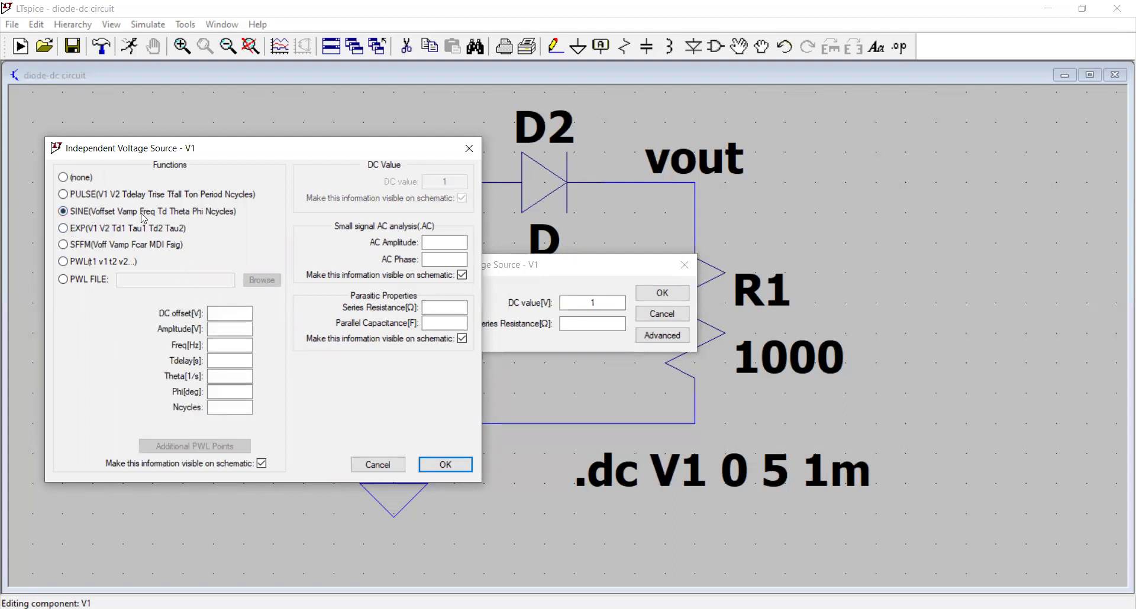
click(83, 178)
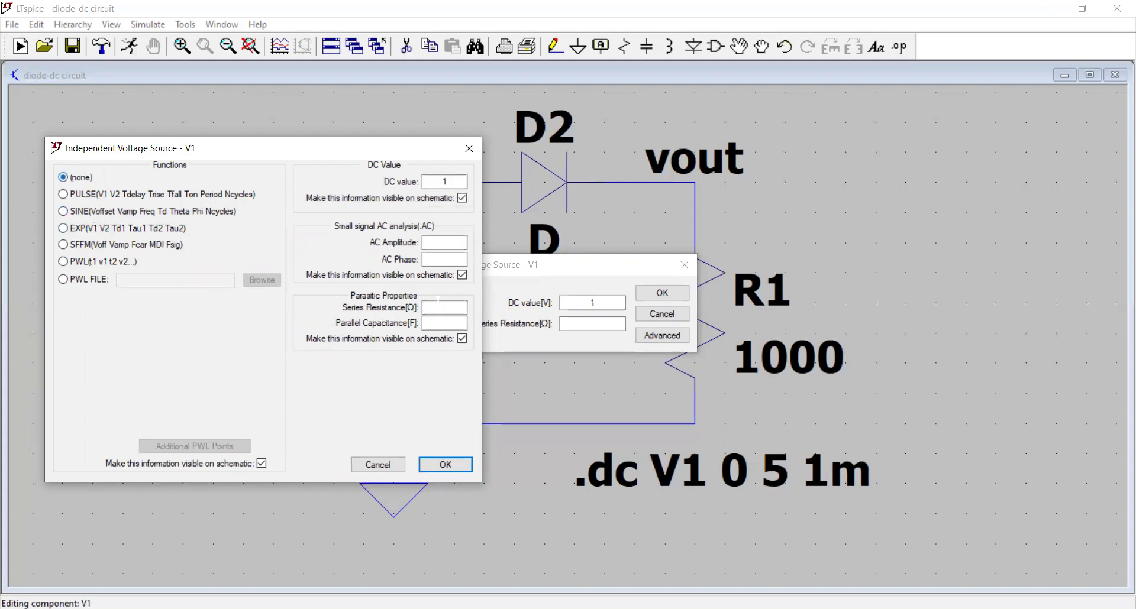
drag(453, 182, 404, 181)
click(450, 466)
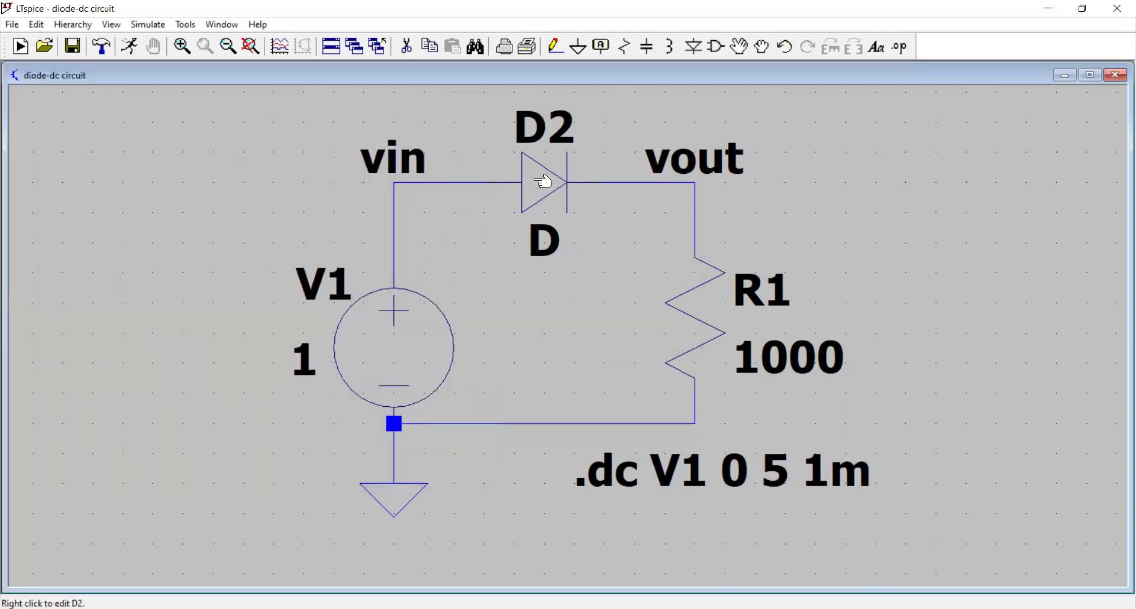
- Check diode D2's properties unchanged, then bring up the .dc directive's settings in the upper left
right_click(545, 189)
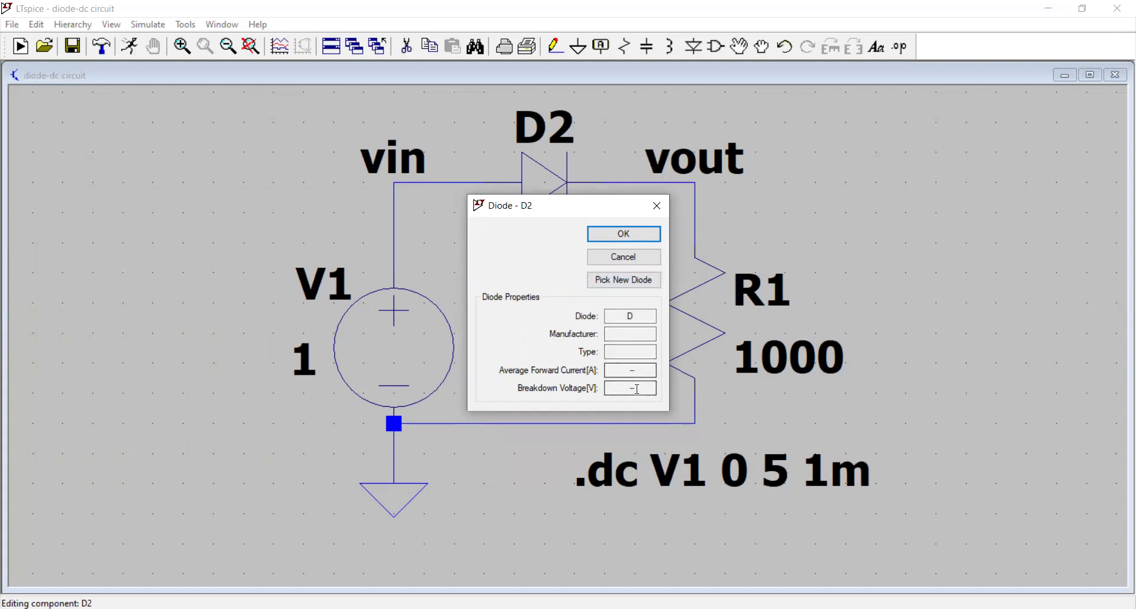
click(637, 235)
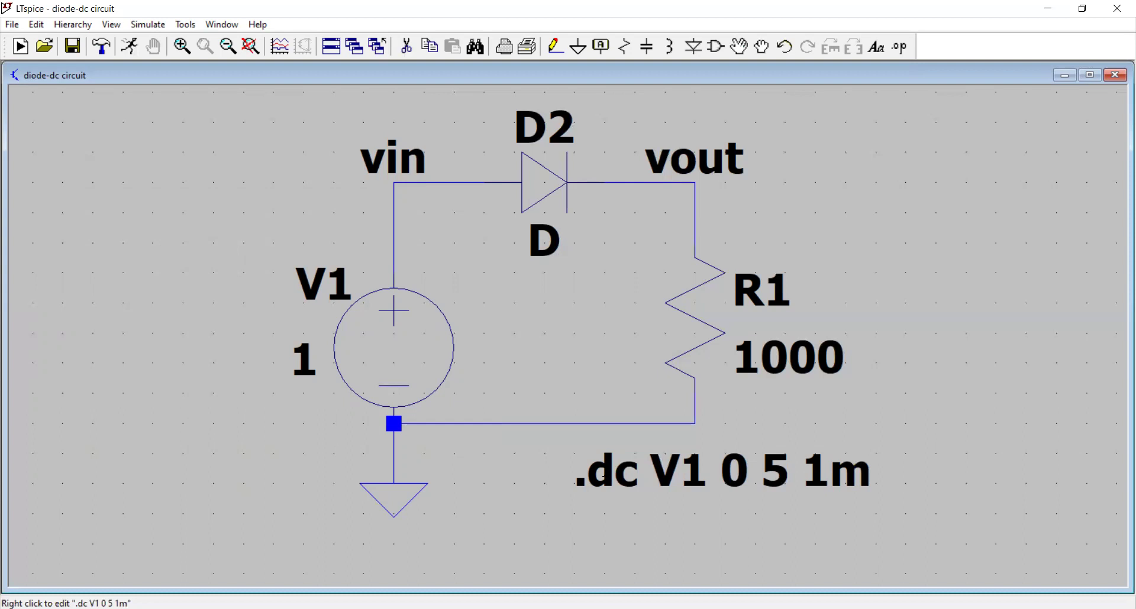
right_click(607, 477)
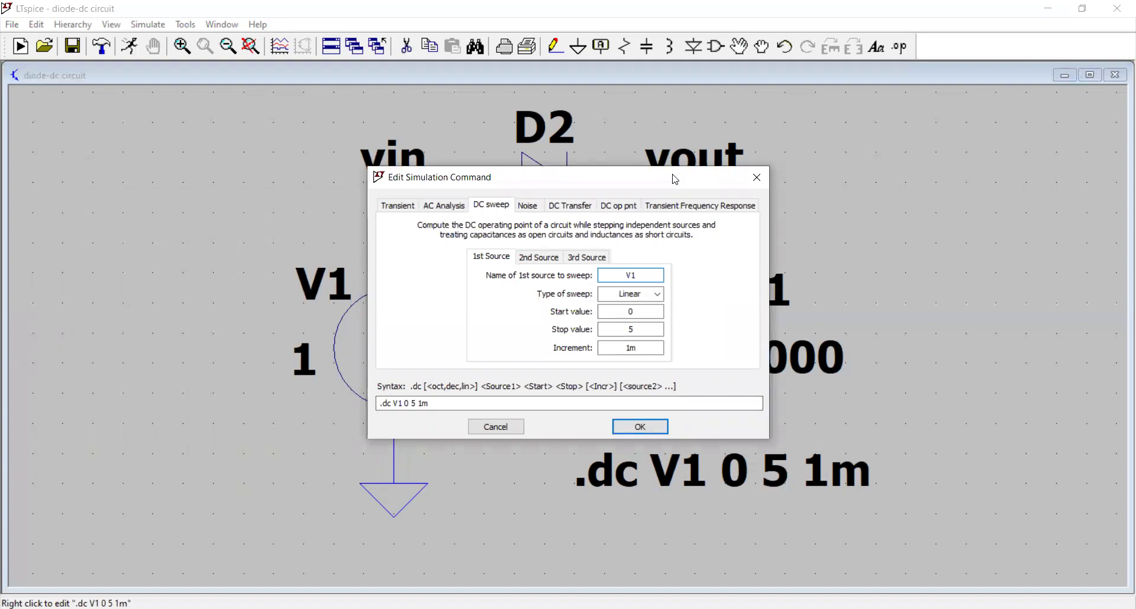
drag(675, 179, 325, 99)
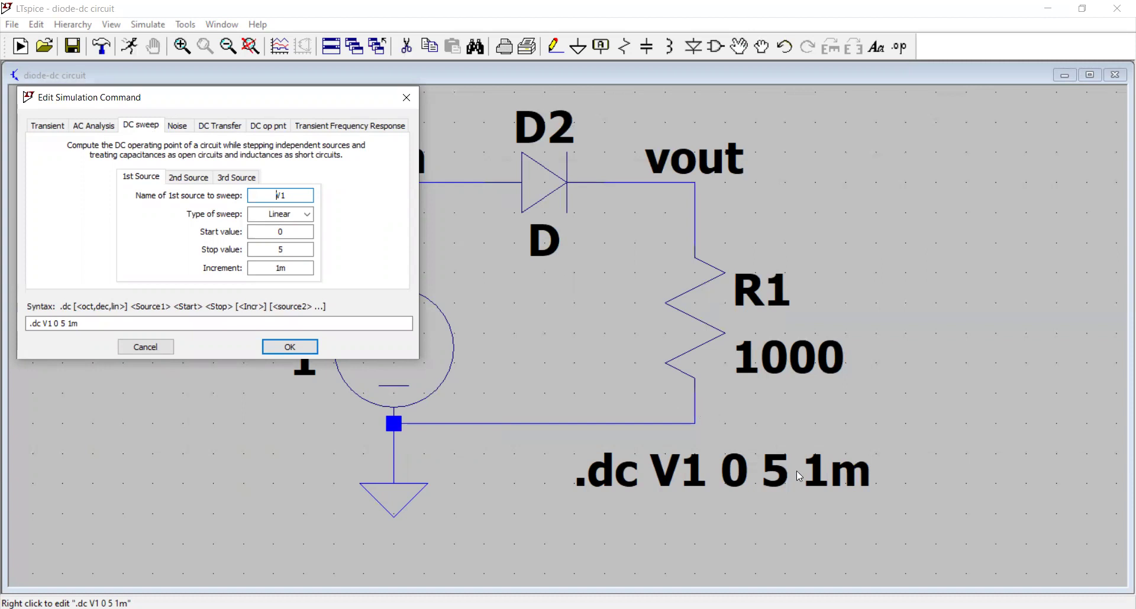
- Turn on the screen pen and mark the DC sweep tab, 1st Source tab and V1 field in red
key(ctrl+2)
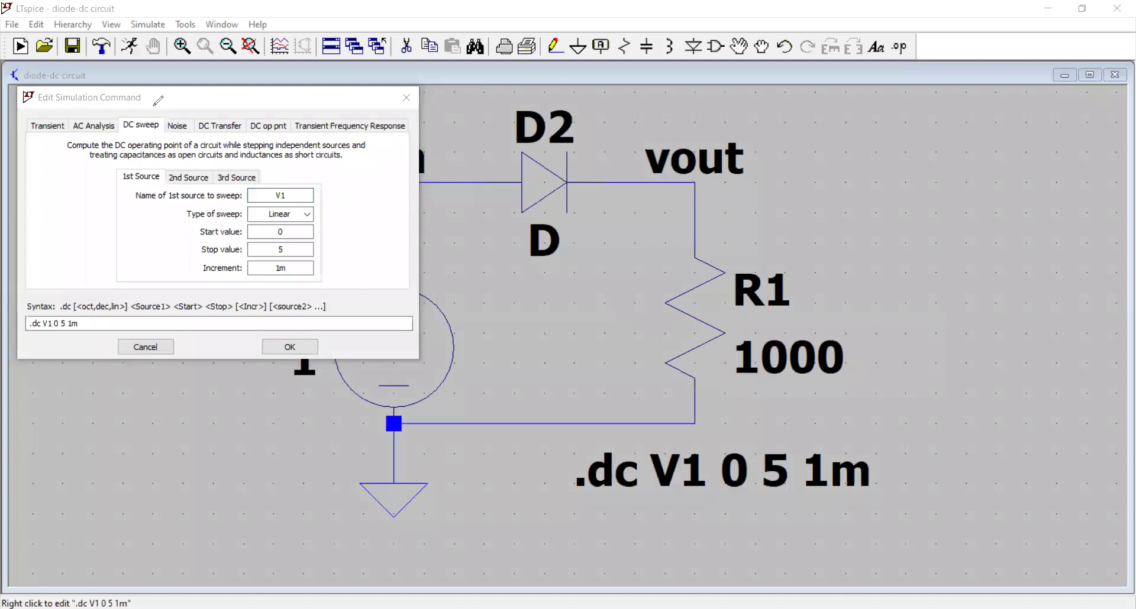
drag(152, 104, 149, 118)
drag(118, 187, 155, 180)
drag(285, 175, 287, 183)
drag(233, 100, 257, 100)
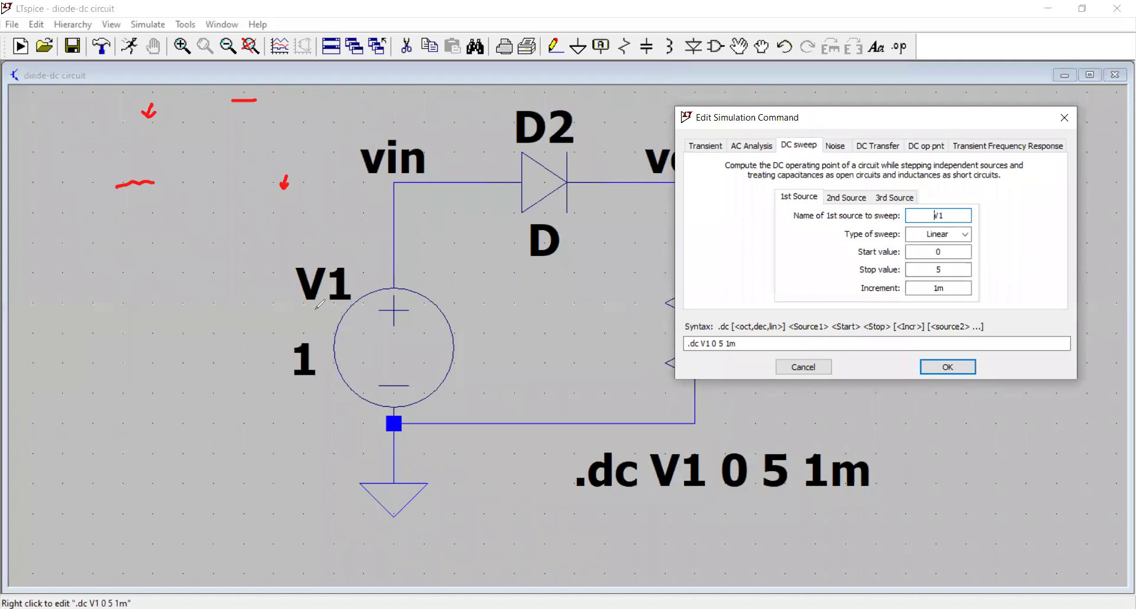
- Mark V1, the sweep type, start 0, stop 5 and increment 1m in red, sketching the 0–5 V ramp
mouse_move(324, 314)
mouse_down()
mouse_move(331, 300)
mouse_move(323, 327)
mouse_up()
drag(951, 201, 937, 210)
drag(845, 242, 891, 240)
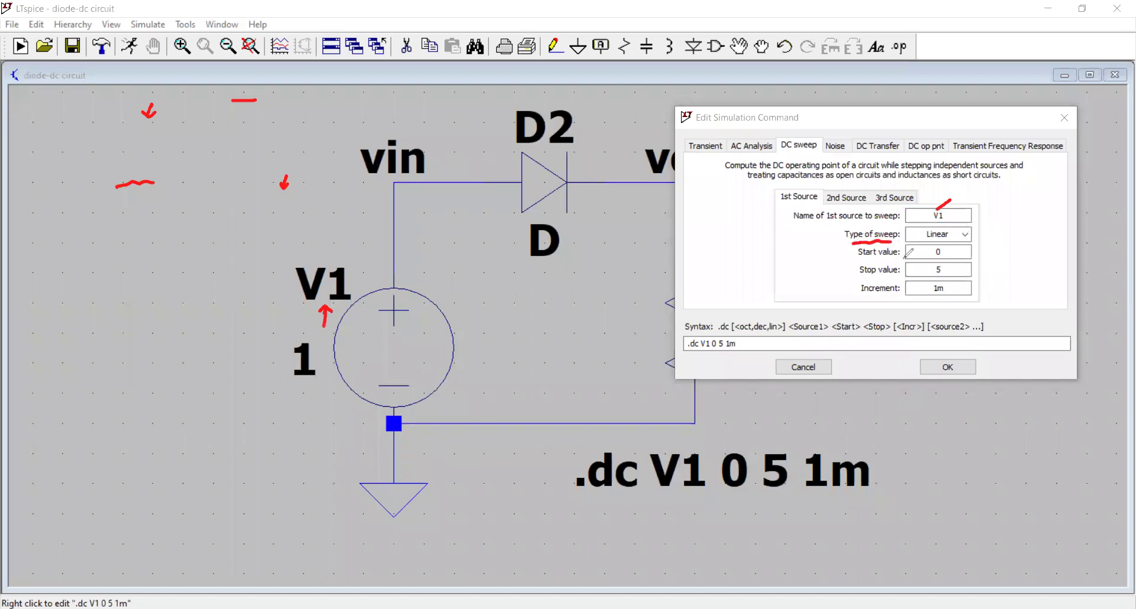
drag(942, 245, 949, 243)
drag(932, 277, 948, 274)
drag(934, 299, 948, 299)
mouse_move(1000, 238)
mouse_down()
mouse_move(1013, 266)
mouse_move(998, 265)
mouse_move(1053, 258)
mouse_move(1004, 271)
mouse_move(1041, 261)
mouse_move(1063, 224)
mouse_move(1064, 270)
mouse_up()
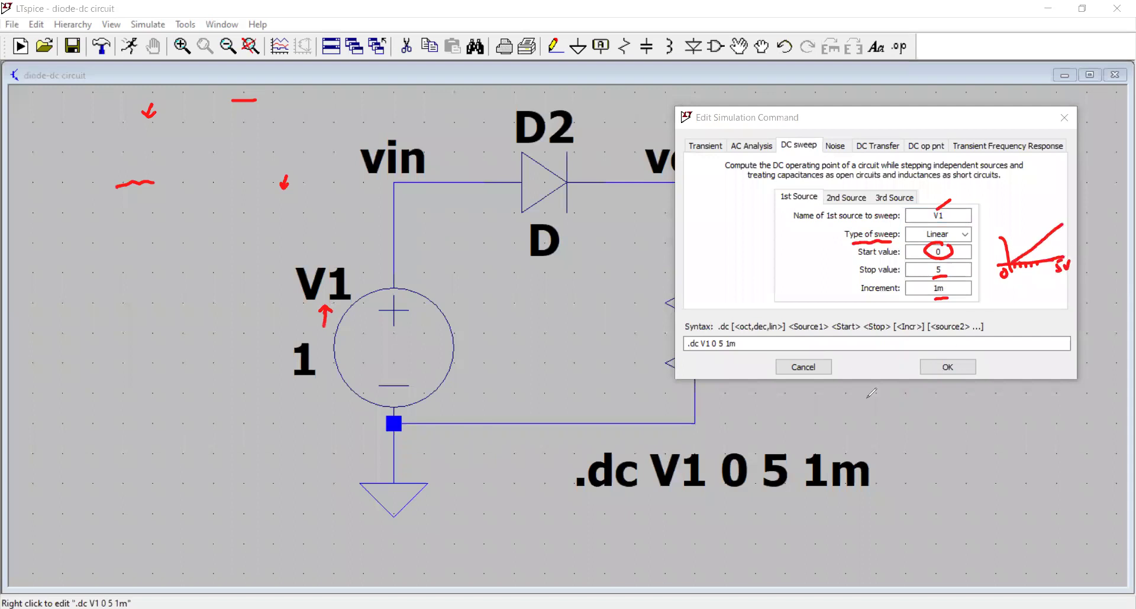
- Circle the .dc command line, underline its 0, 5 and 1m values, and arrow the DC sweep tab
mouse_move(749, 327)
mouse_down()
mouse_move(679, 344)
mouse_move(699, 360)
mouse_move(749, 327)
mouse_up()
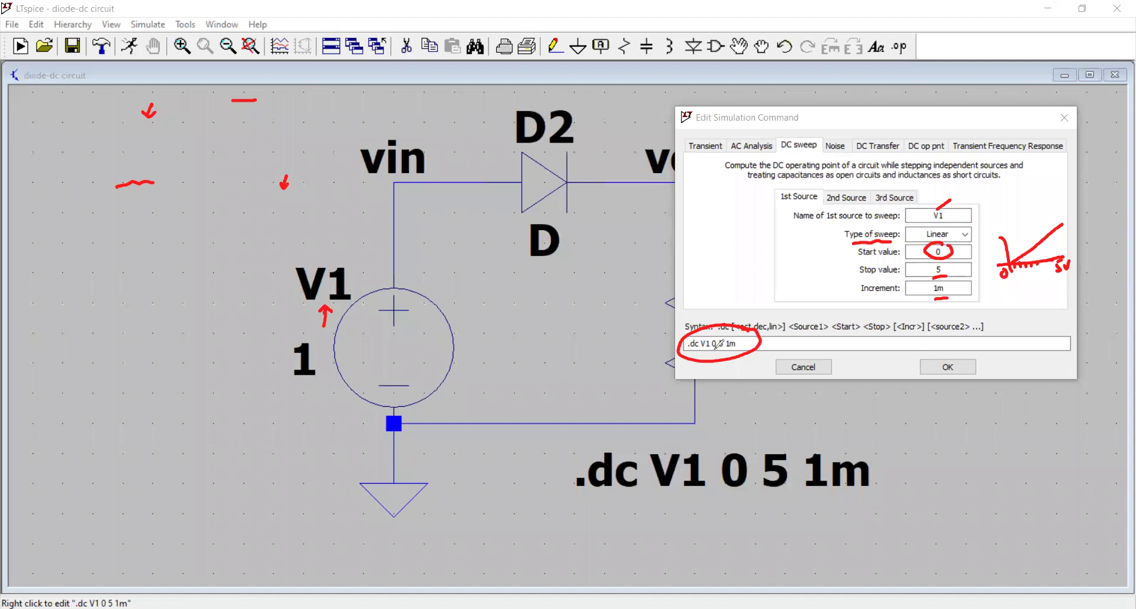
click(714, 348)
drag(710, 349, 738, 349)
drag(807, 126, 802, 142)
- Mark the DC op pnt tab in red, switch to it and clear the leftover sweep arguments
click(933, 148)
mouse_move(946, 135)
mouse_down()
mouse_move(924, 130)
mouse_move(924, 142)
mouse_up()
click(932, 150)
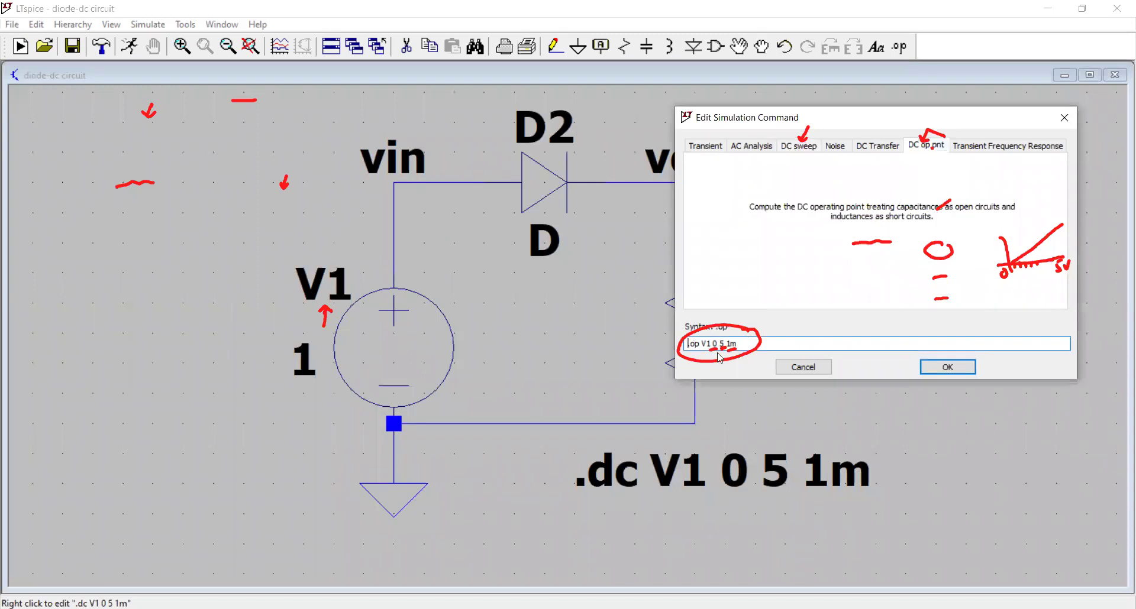
key(End)
key(ctrl+a)
key(BackSpace)
- Apply the plain .op operating-point command in place of the .dc sweep
click(884, 147)
click(921, 147)
drag(705, 345, 665, 350)
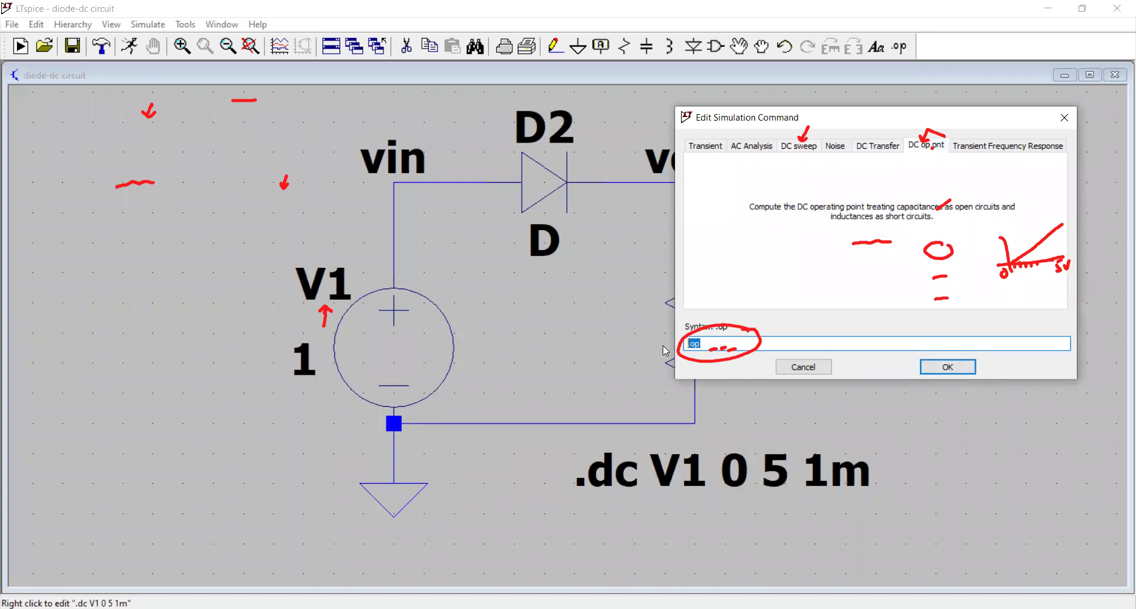
click(953, 372)
key(Return)
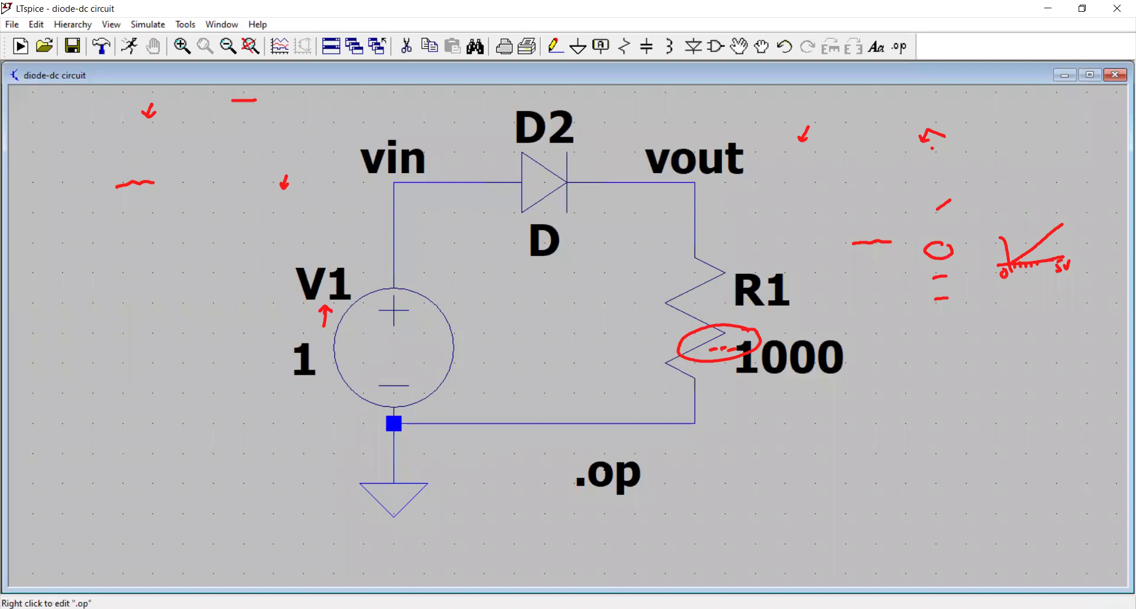
- Reopen the .op directive, switch back to DC sweep and set V1 as the swept source
right_click(623, 480)
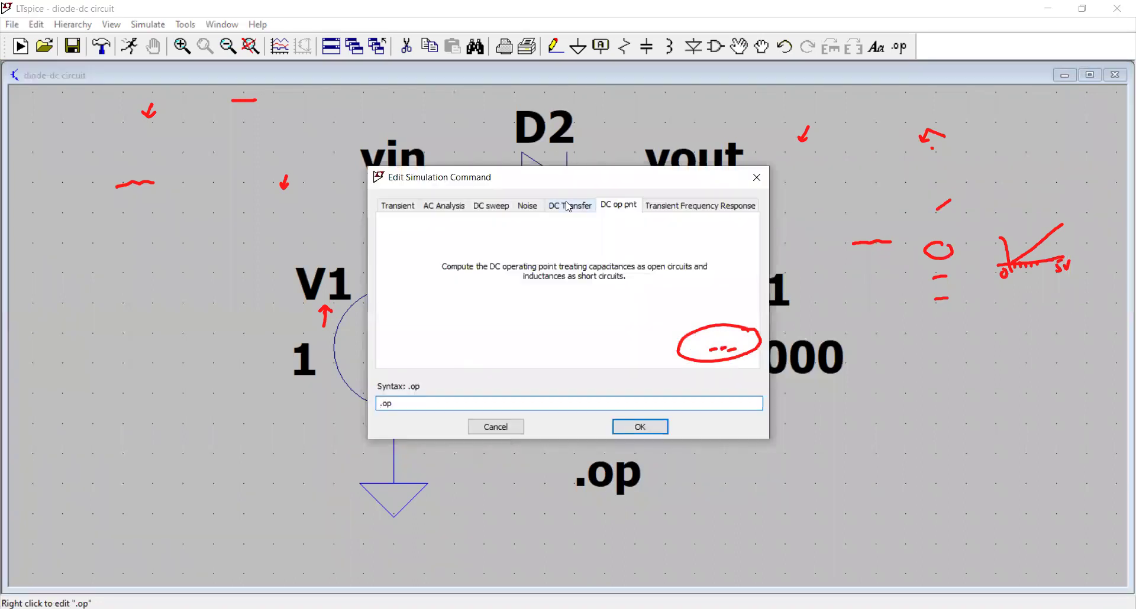
click(492, 207)
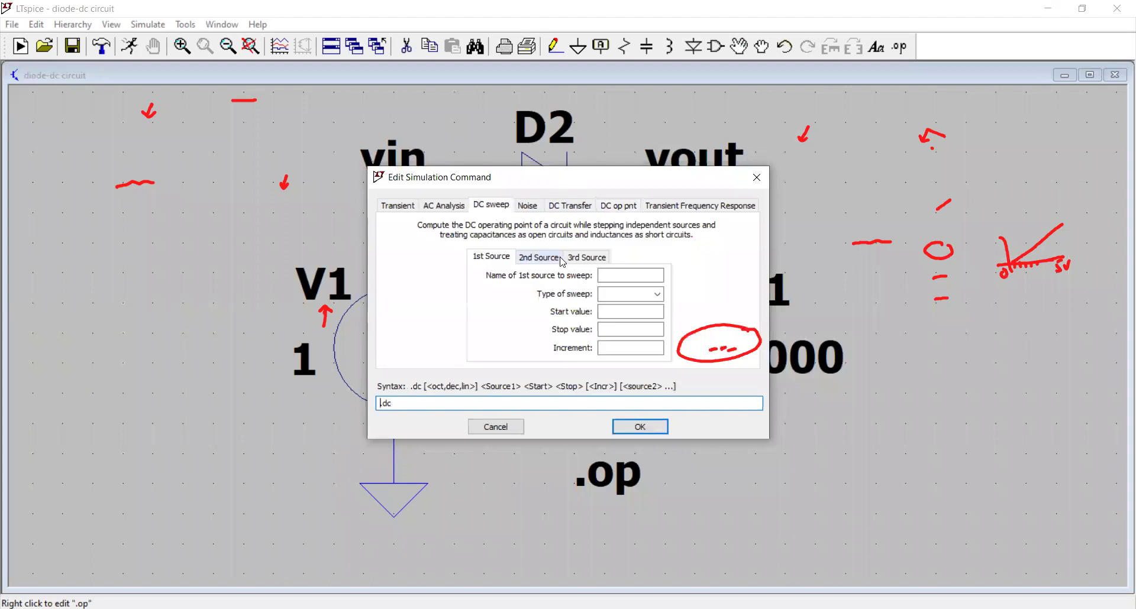
click(607, 275)
text(V1)
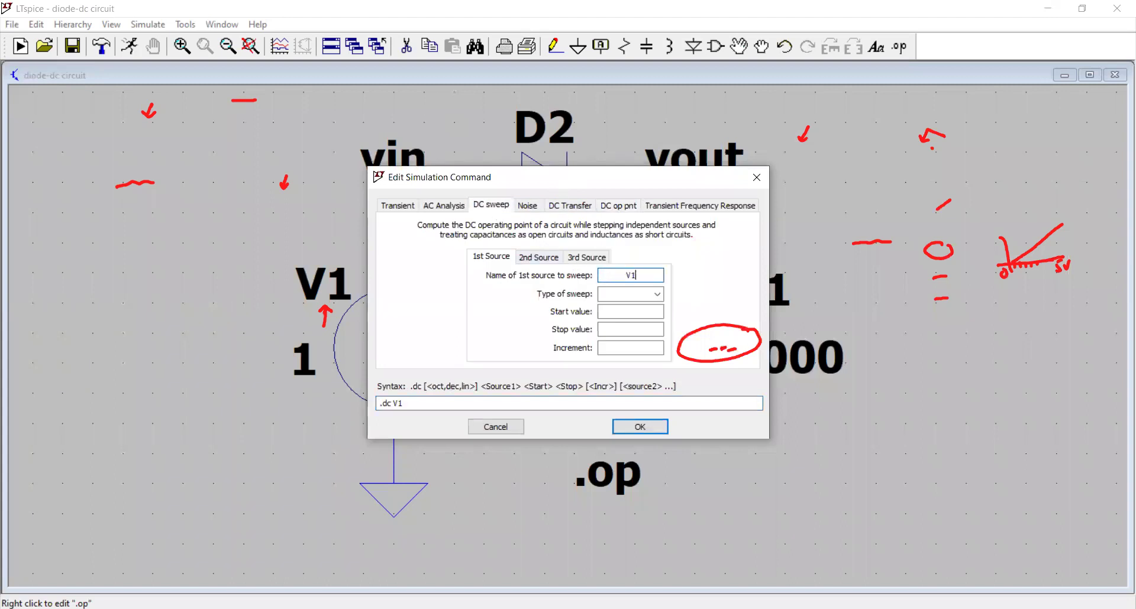
- Make the sweep linear with start 0, stop 5 and increment 1m, and confirm it
click(632, 296)
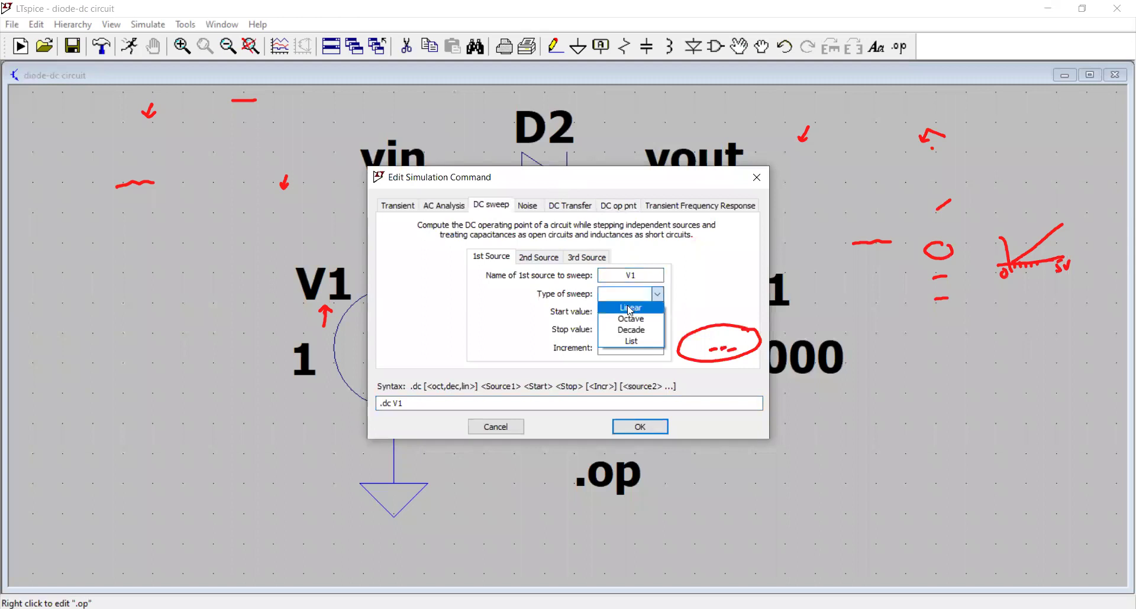
click(630, 308)
click(628, 312)
text(0)
click(621, 328)
text(5)
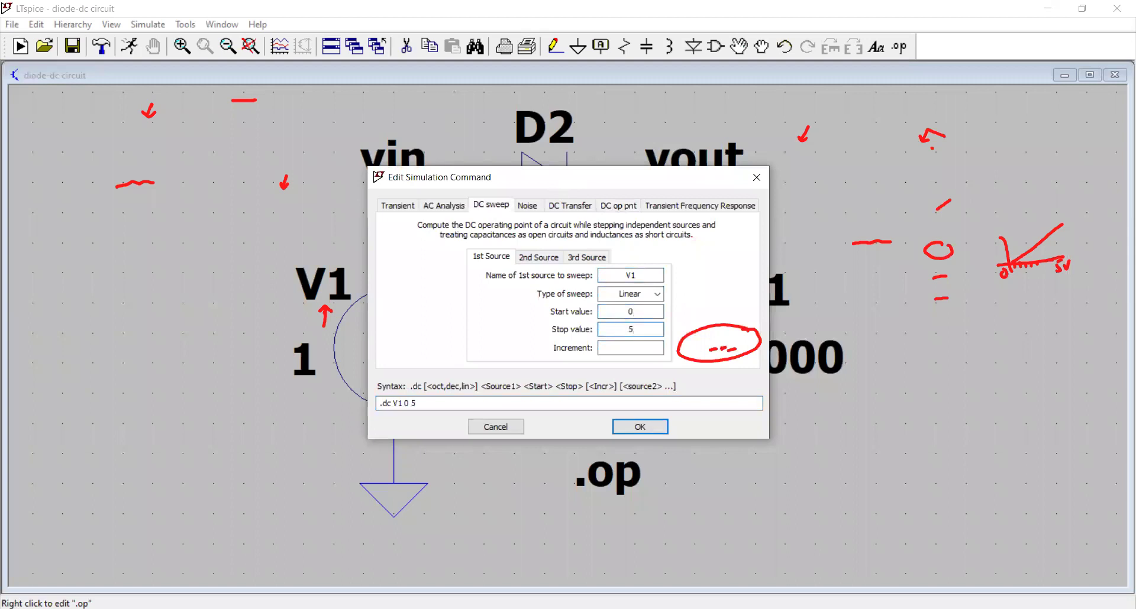
click(617, 351)
text(1m)
click(629, 427)
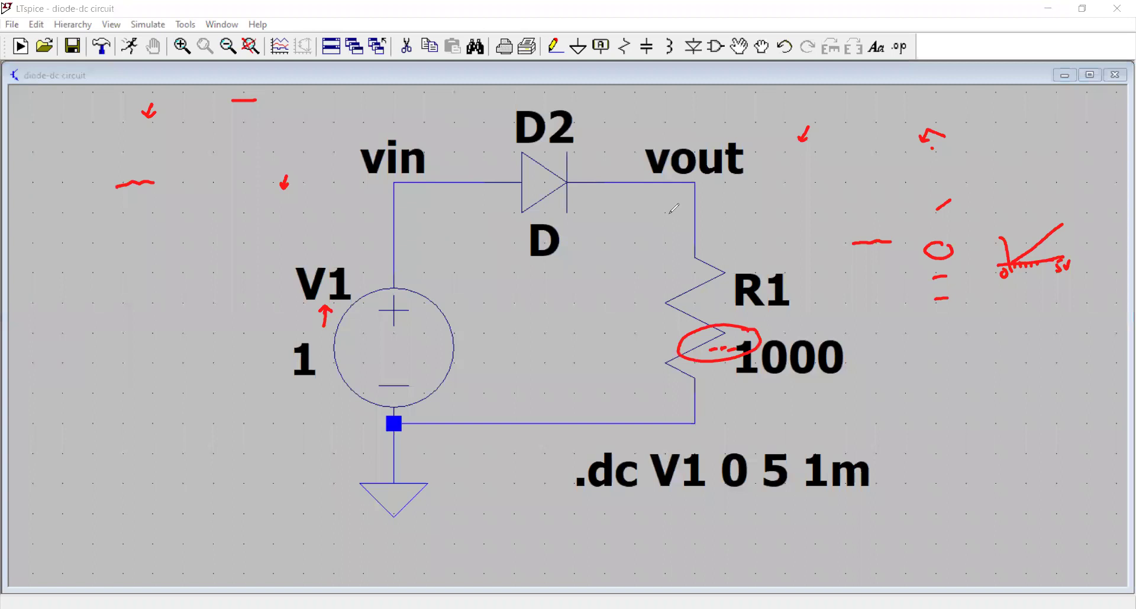
key(e)
key(ctrl+z)
key(ctrl+z)
key(ctrl+z)
key(ctrl+z)
key(ctrl+z)
key(ctrl+z)
key(ctrl+z)
key(ctrl+z)
key(ctrl+z)
key(ctrl+z)
key(ctrl+z)
key(ctrl+z)
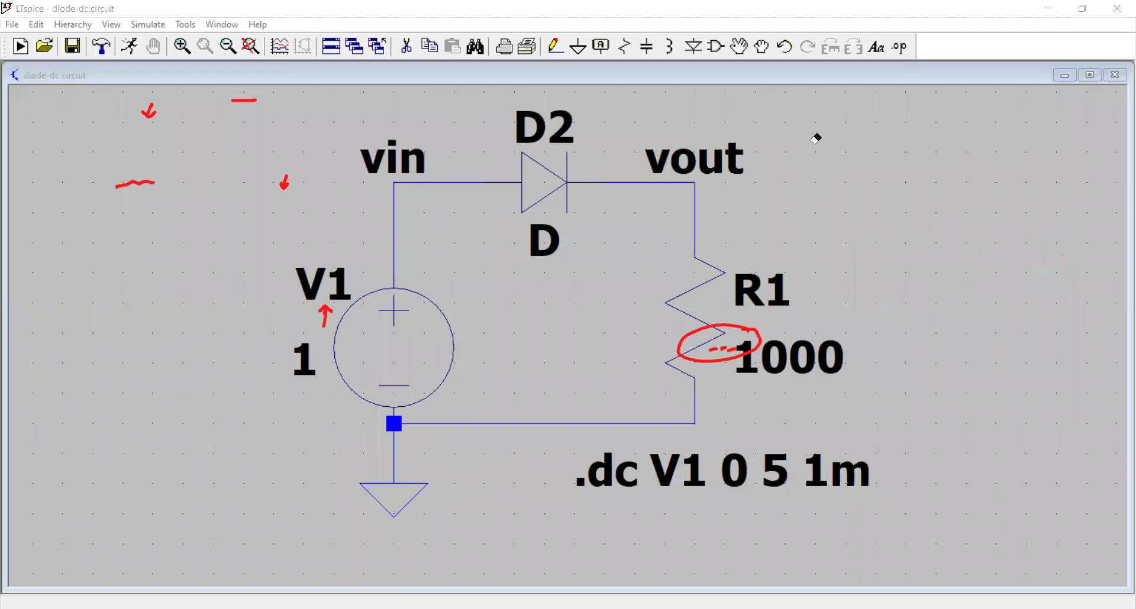
click(768, 338)
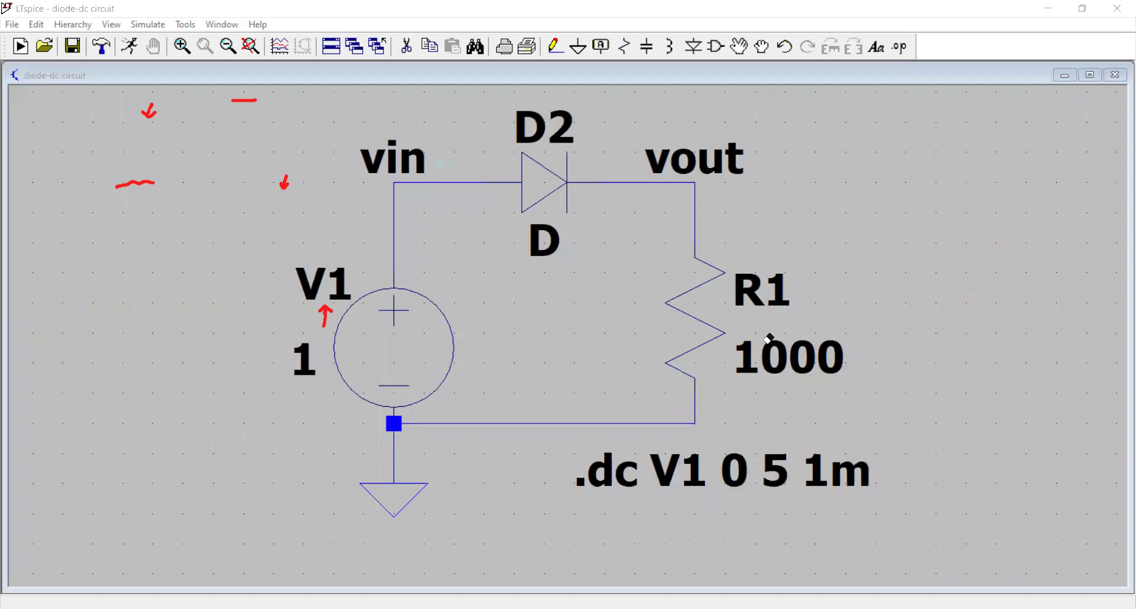
key(ctrl+z)
key(ctrl+z)
key(ctrl+z)
key(ctrl+z)
key(ctrl+z)
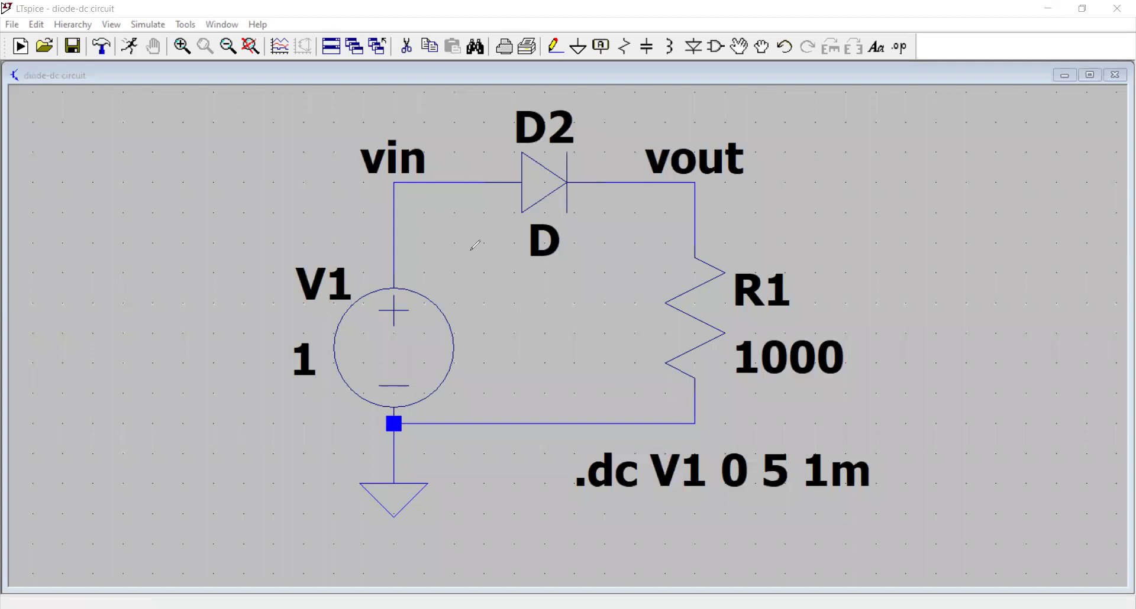
- Sketch the loop current I and R1's +/− polarity in red, then run the simulation
mouse_move(438, 274)
mouse_down()
mouse_move(576, 214)
mouse_move(624, 229)
mouse_move(651, 282)
mouse_move(595, 370)
mouse_up()
drag(554, 300, 570, 300)
drag(562, 300, 569, 317)
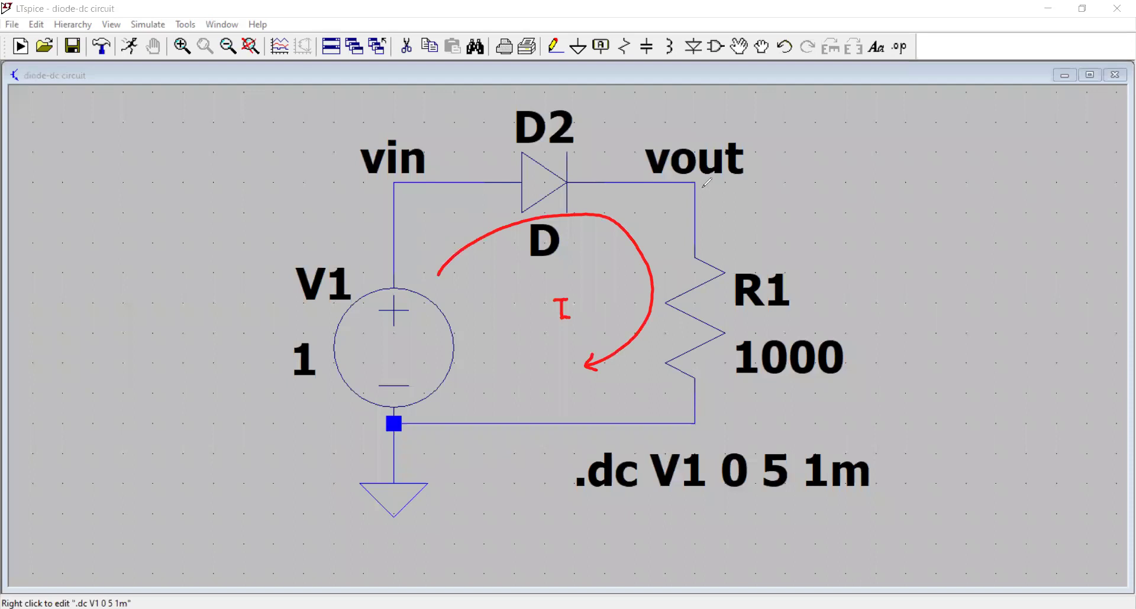
mouse_move(704, 193)
mouse_down()
mouse_move(716, 190)
mouse_move(709, 203)
mouse_up()
drag(711, 414, 730, 409)
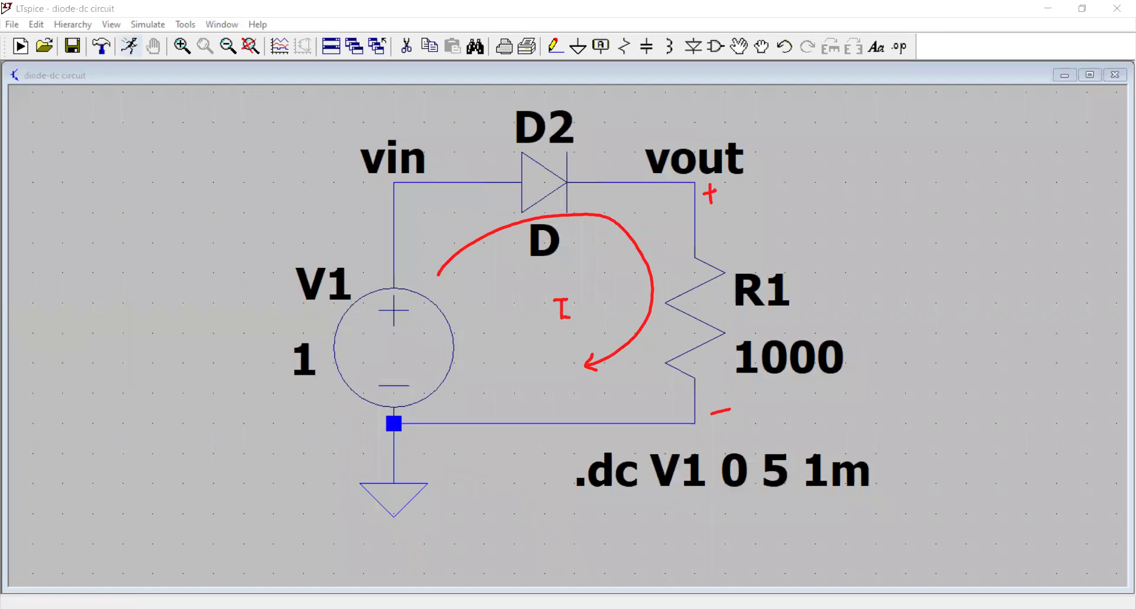
click(145, 25)
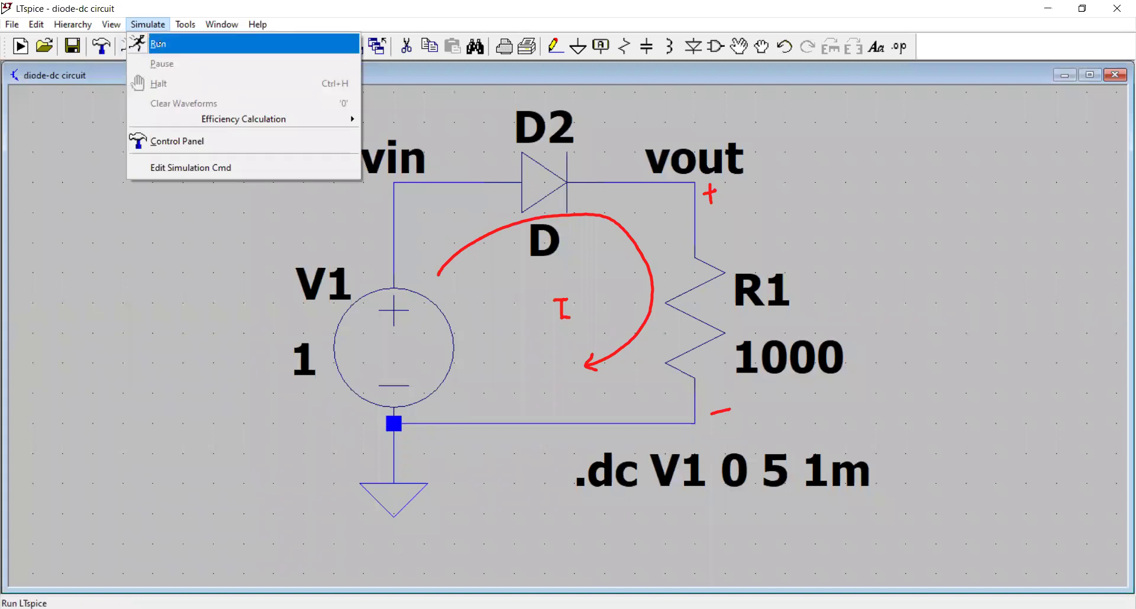
click(158, 44)
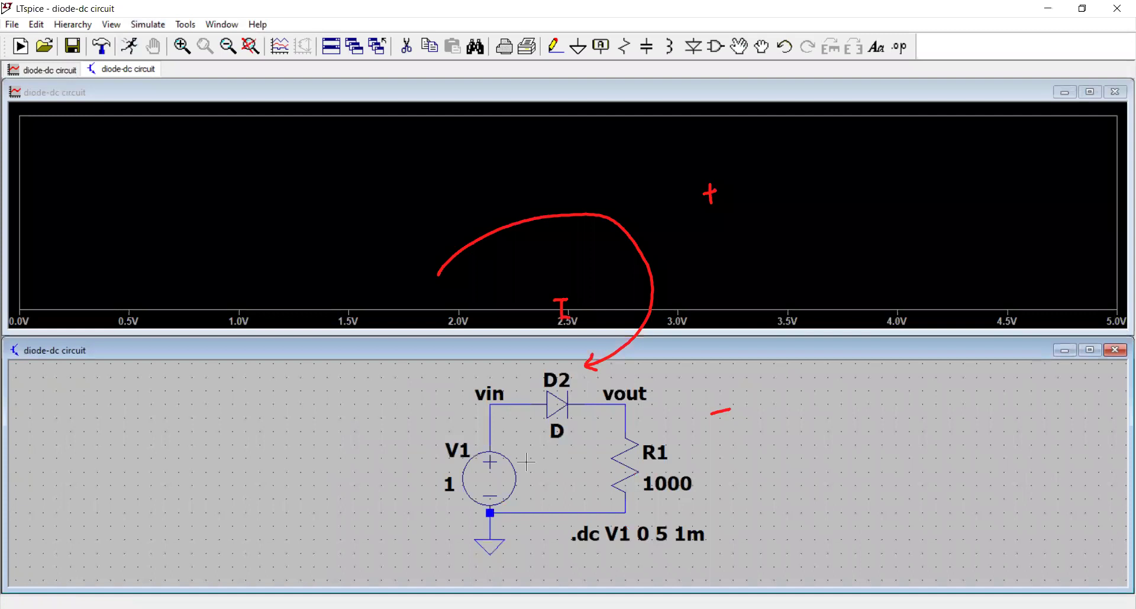
click(720, 138)
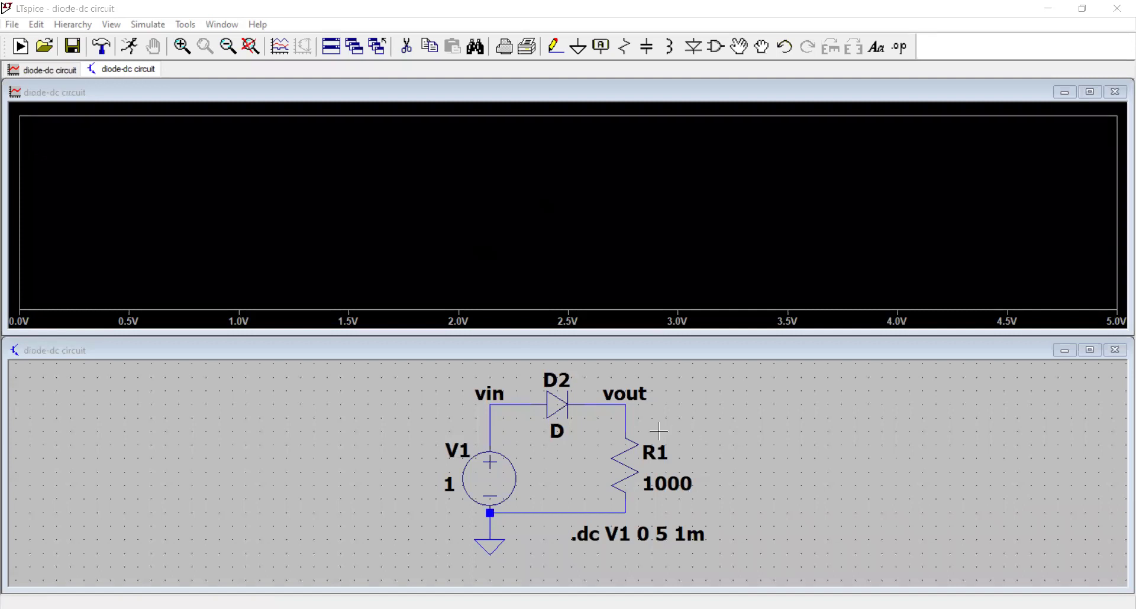
click(491, 473)
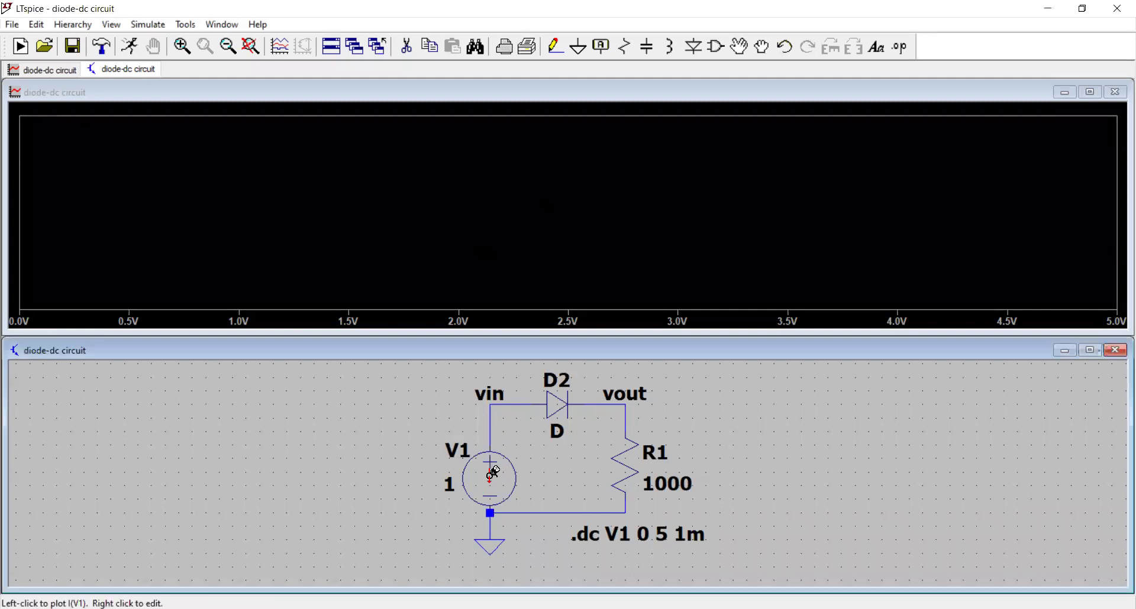
- Probe the vin and vout wires to plot V(vin) and V(vout)
click(510, 401)
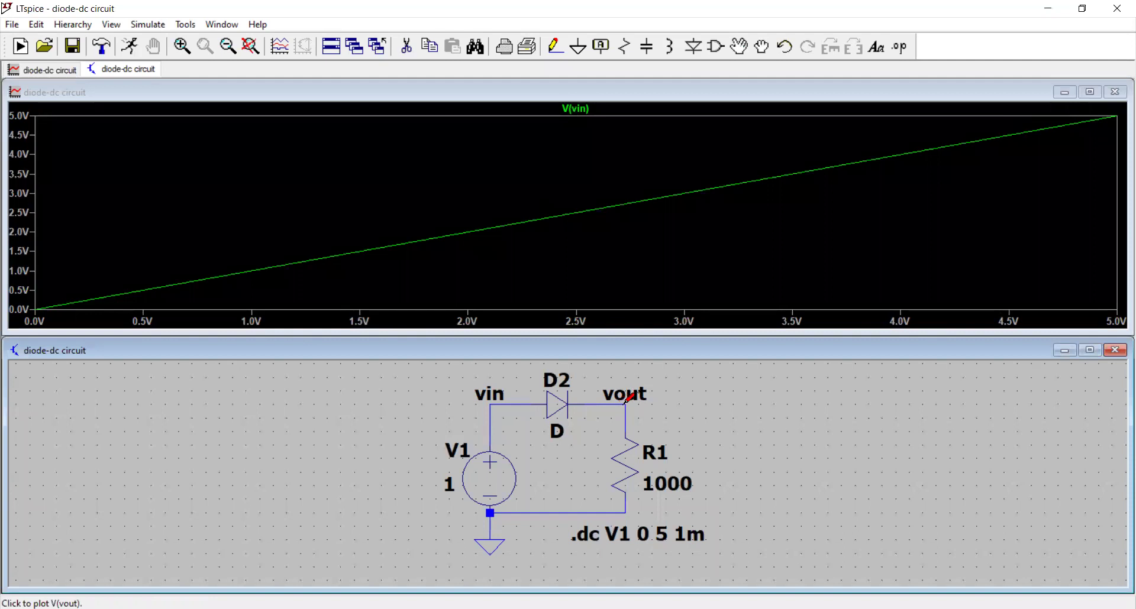
click(630, 399)
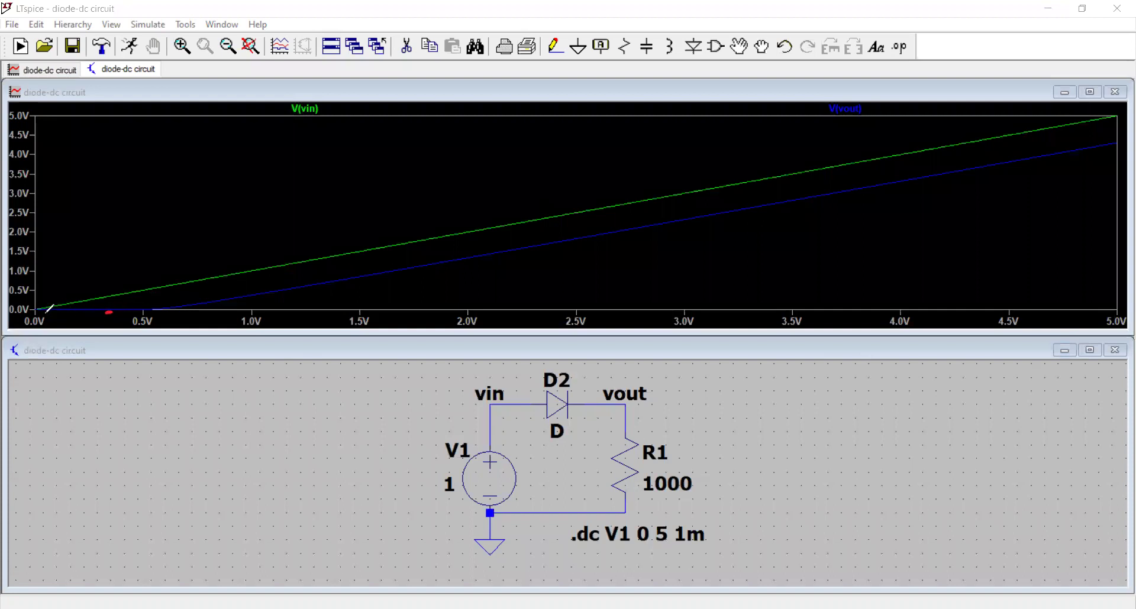
drag(40, 318, 152, 309)
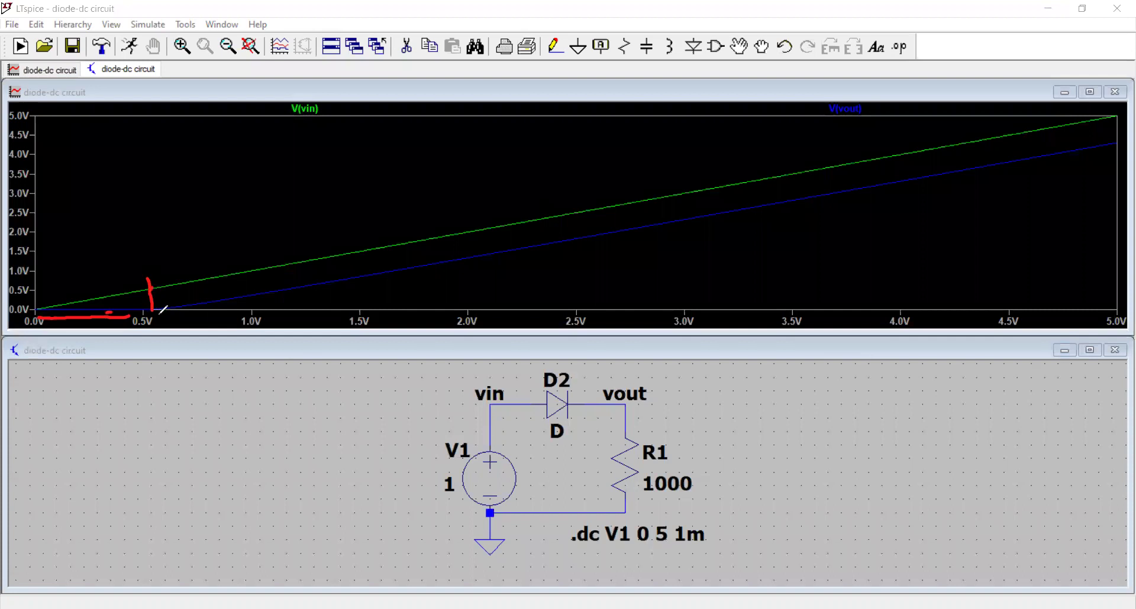
drag(532, 423, 544, 418)
mouse_move(513, 427)
mouse_down()
mouse_move(560, 483)
mouse_move(549, 493)
mouse_up()
drag(638, 415, 650, 415)
drag(644, 409, 644, 420)
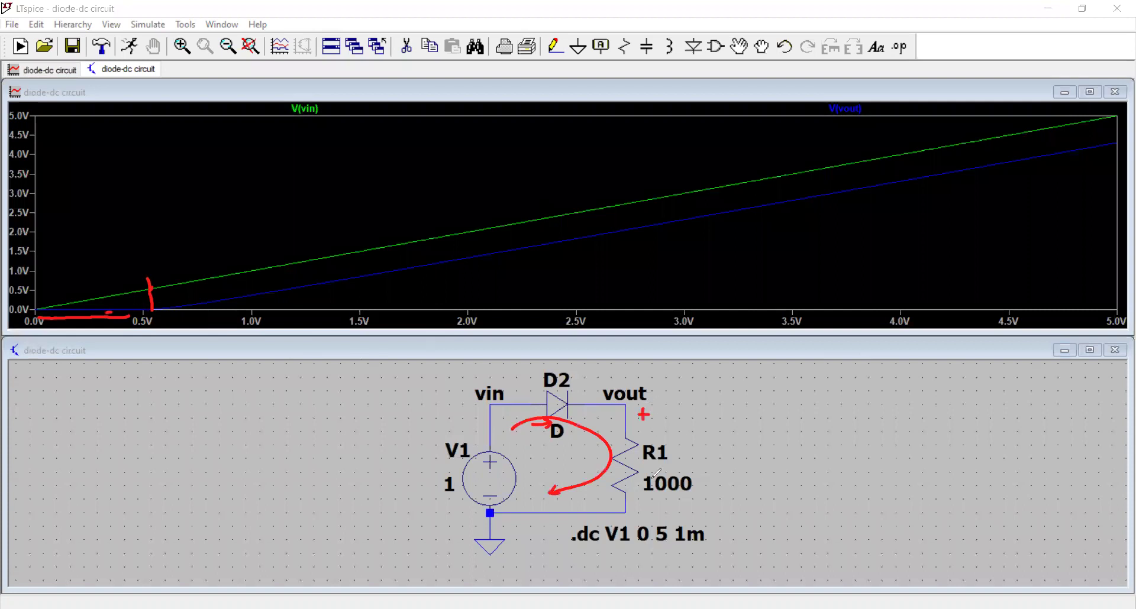
drag(641, 510, 657, 508)
drag(711, 188, 717, 210)
drag(727, 172, 729, 180)
mouse_move(731, 219)
mouse_down()
mouse_move(743, 224)
mouse_move(737, 199)
mouse_move(761, 201)
mouse_up()
click(738, 224)
click(756, 195)
drag(767, 190, 774, 189)
click(777, 195)
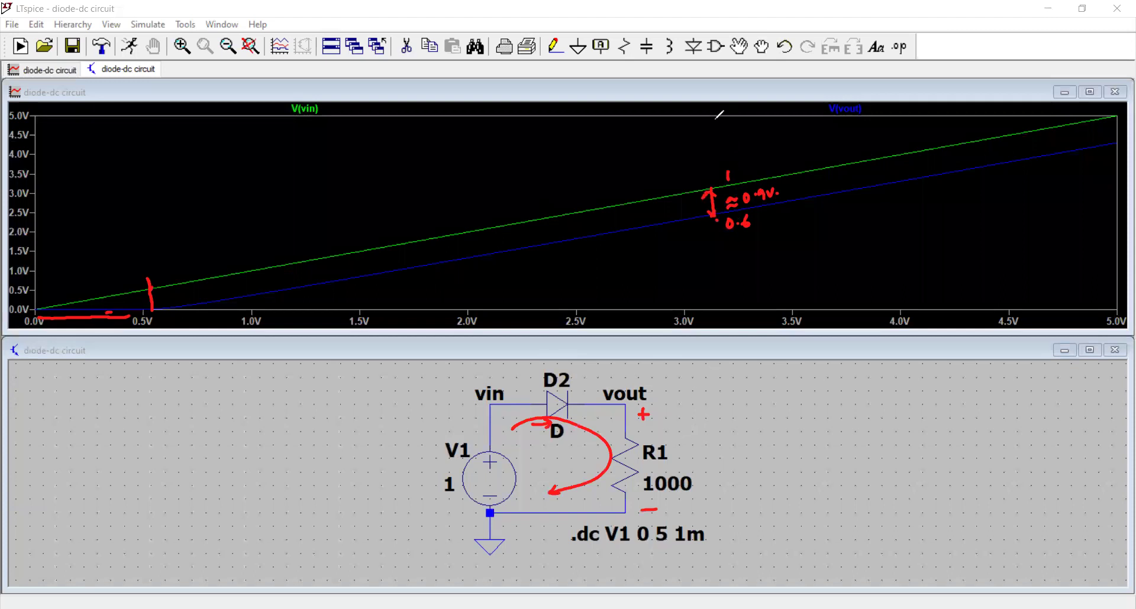
key(ctrl+z)
key(ctrl+z)
key(ctrl+z)
key(ctrl+z)
key(ctrl+z)
key(ctrl+z)
key(ctrl+z)
key(ctrl+z)
key(ctrl+z)
key(ctrl+z)
key(ctrl+z)
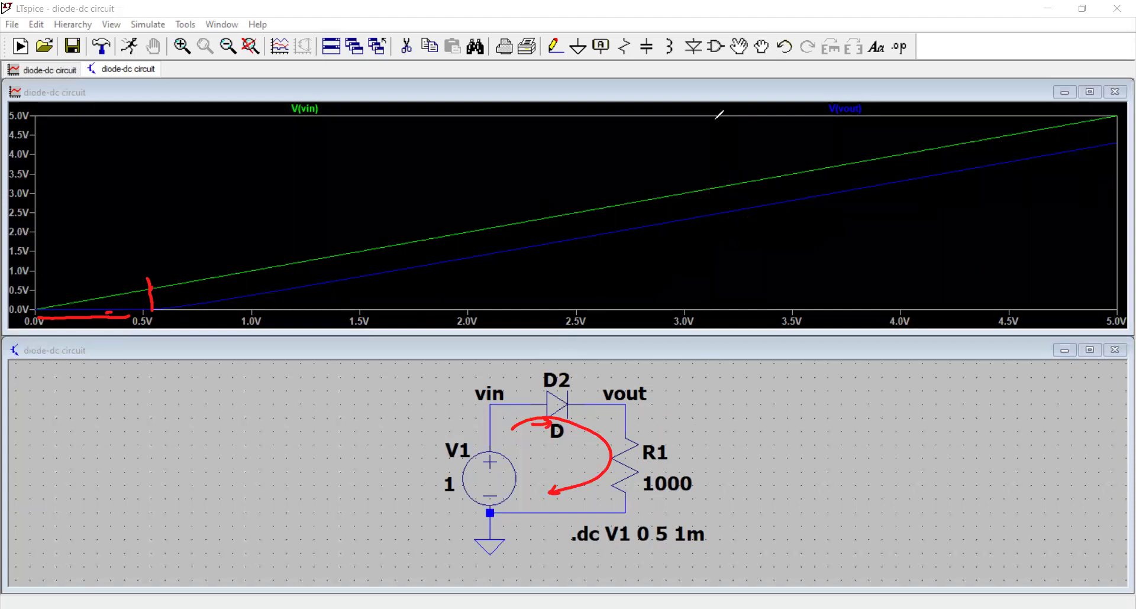
key(ctrl+z)
key(ctrl+z)
key(ctrl+z)
key(ctrl+z)
key(ctrl+z)
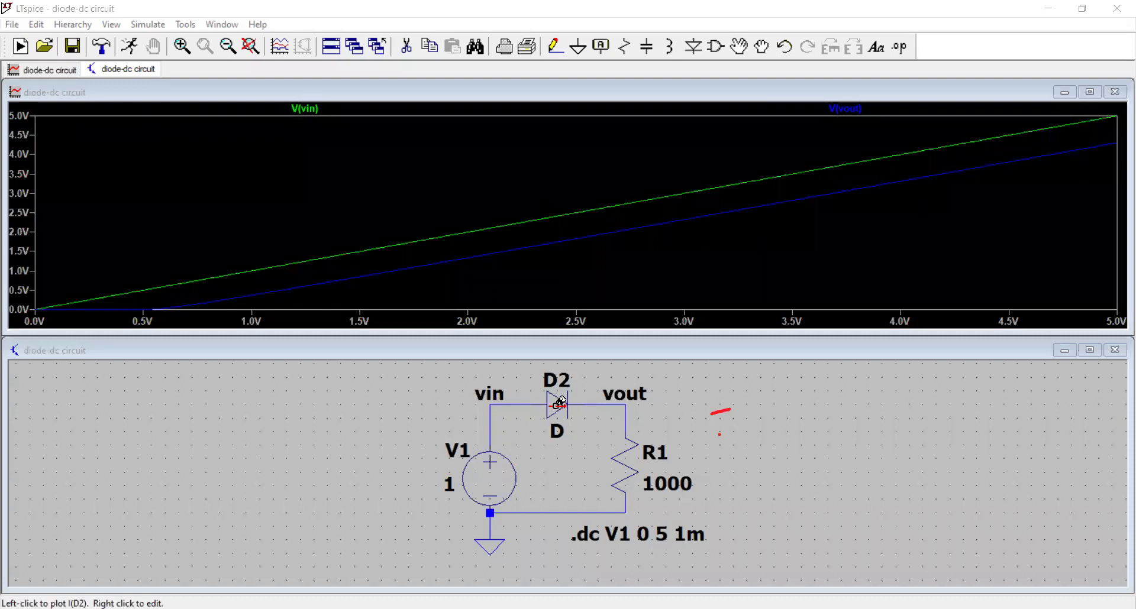
- Probe diode D2 and resistor R1 to add the I(D2) and I(R1) current traces
click(560, 404)
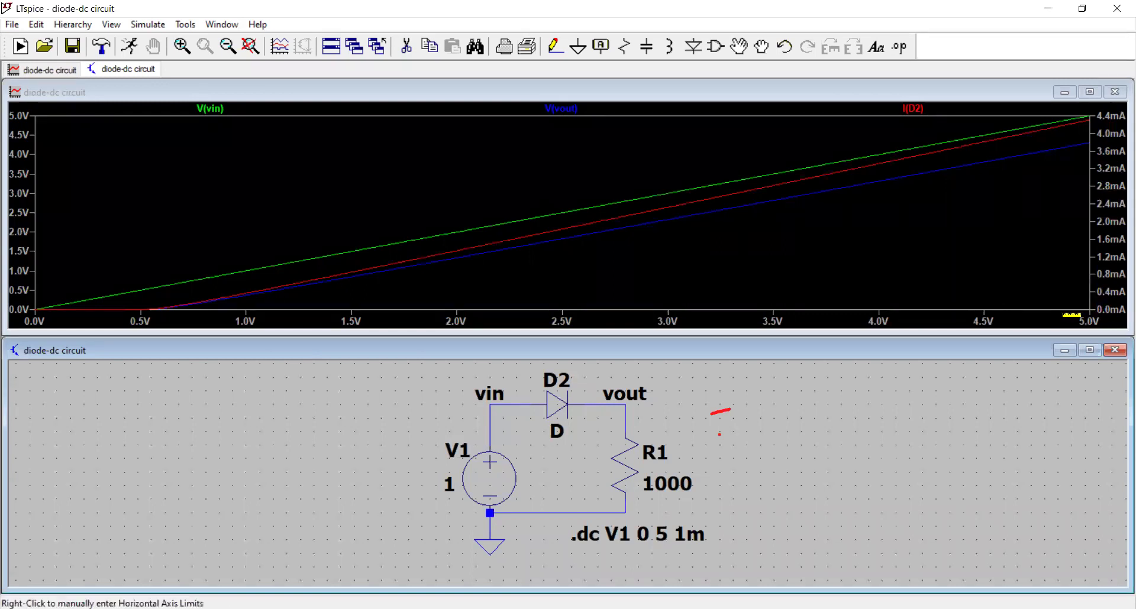
click(626, 460)
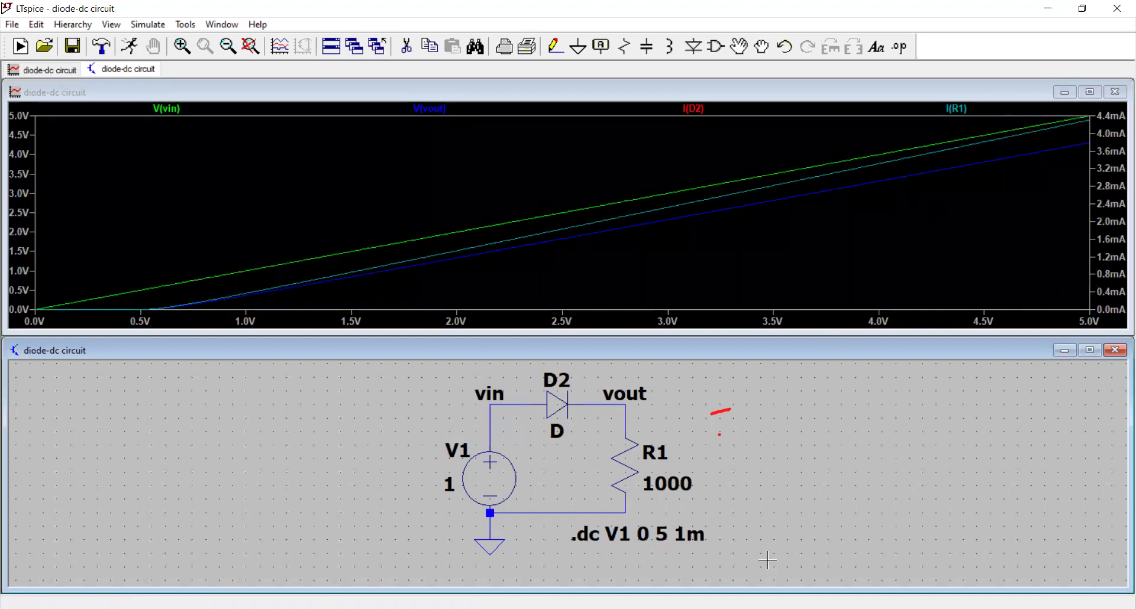
click(895, 487)
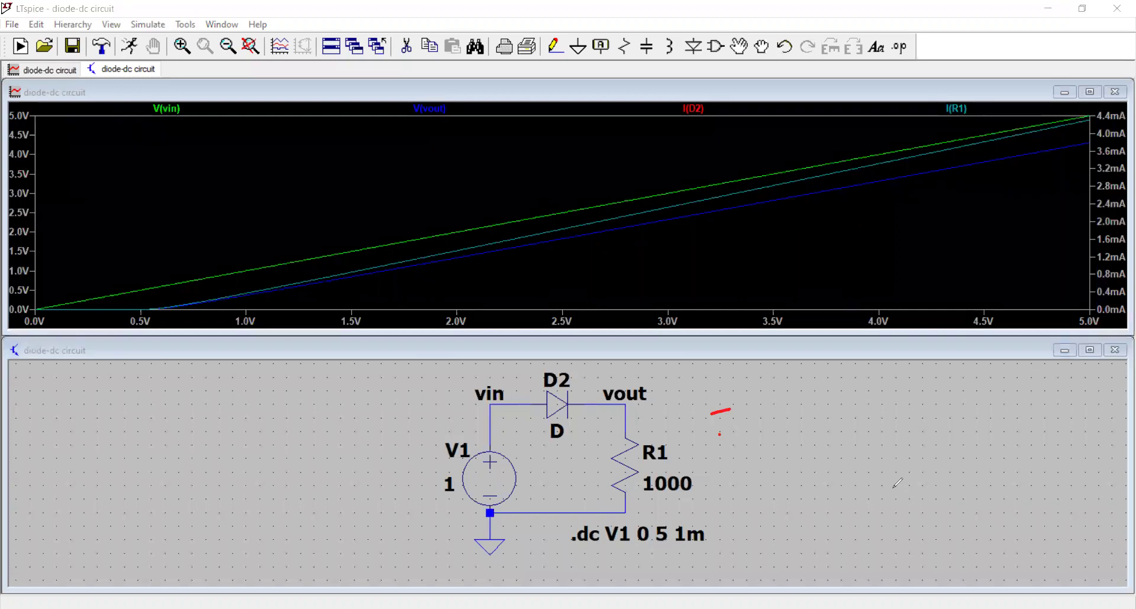
- Autoscale the vertical axis, then add a new pane holding the I(D2) and I(R1) traces
right_click(610, 153)
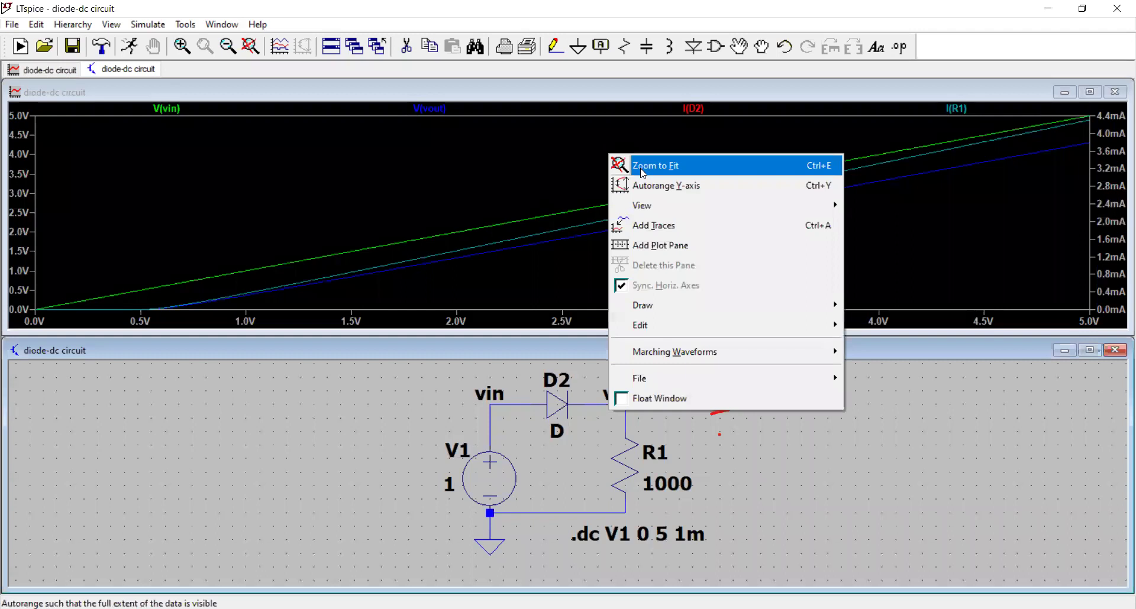
click(654, 187)
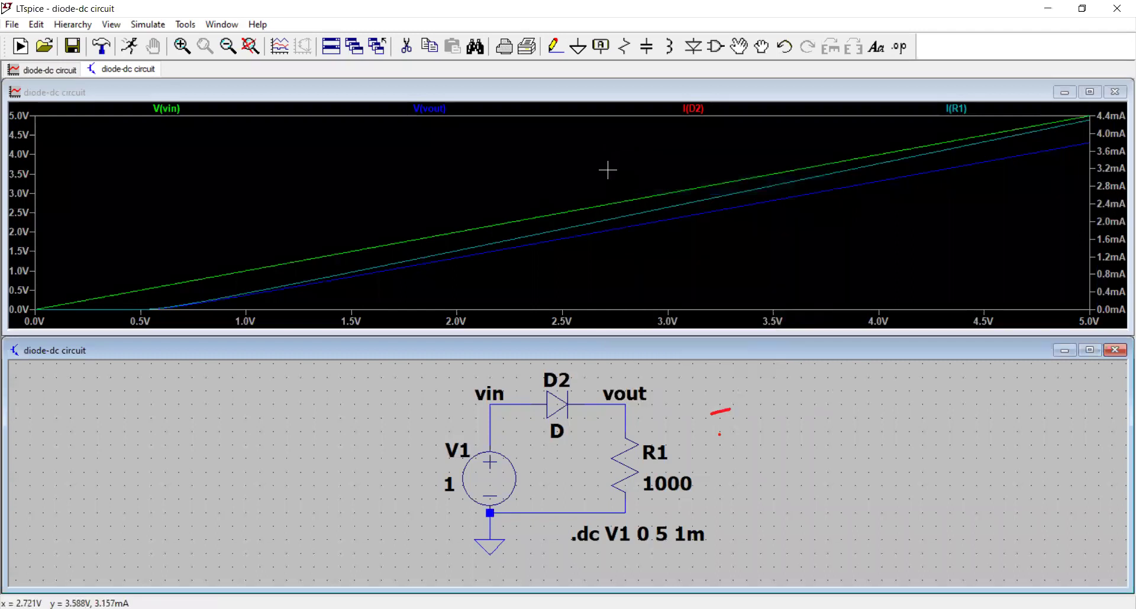
right_click(610, 172)
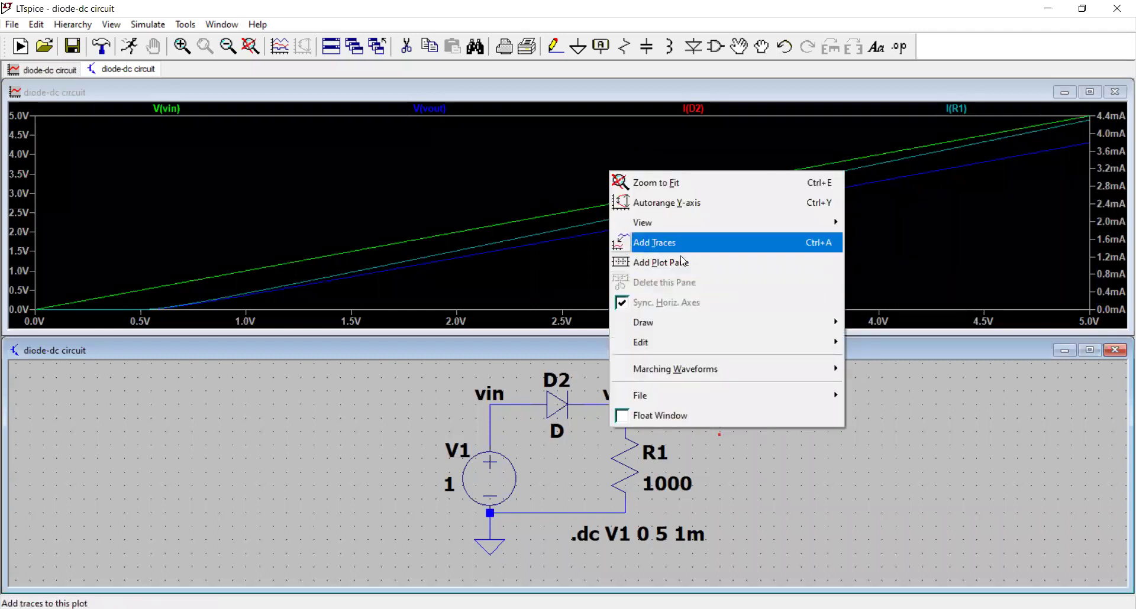
click(683, 264)
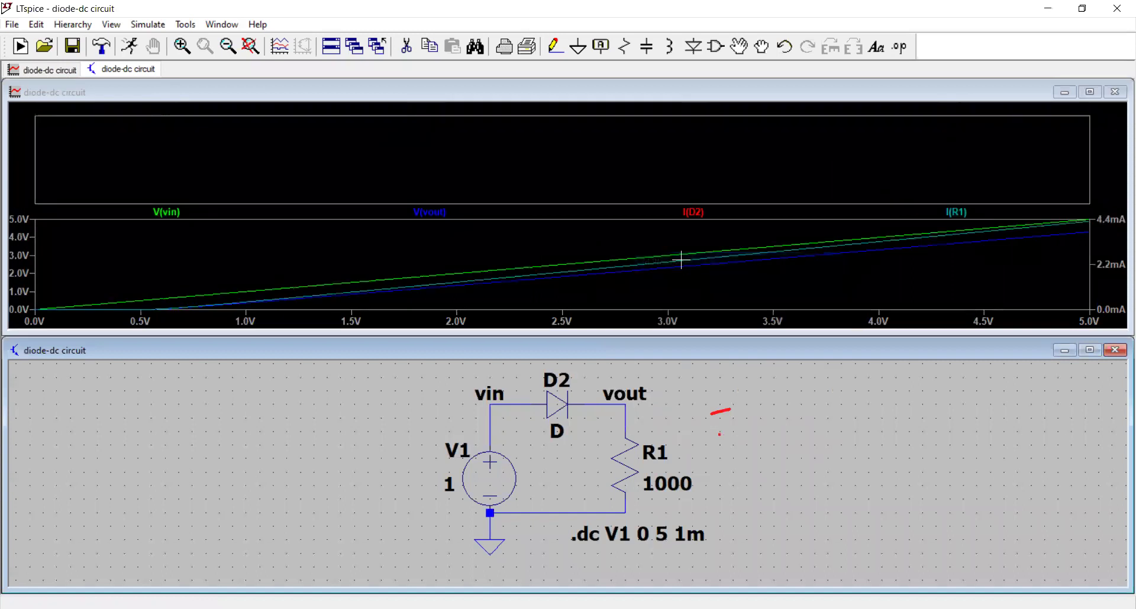
right_click(694, 158)
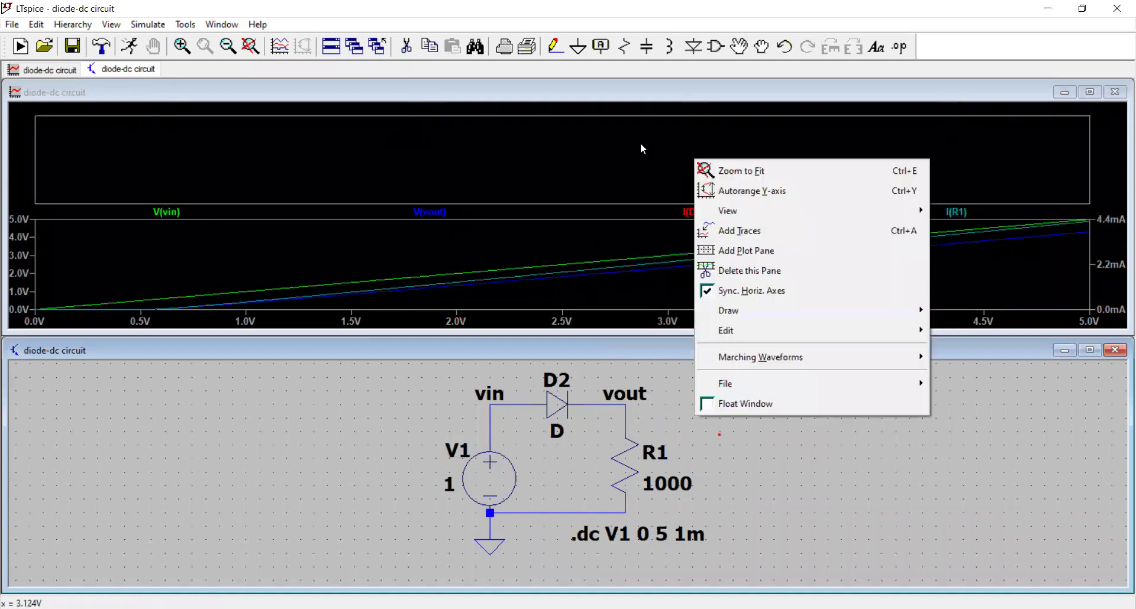
click(740, 243)
click(72, 350)
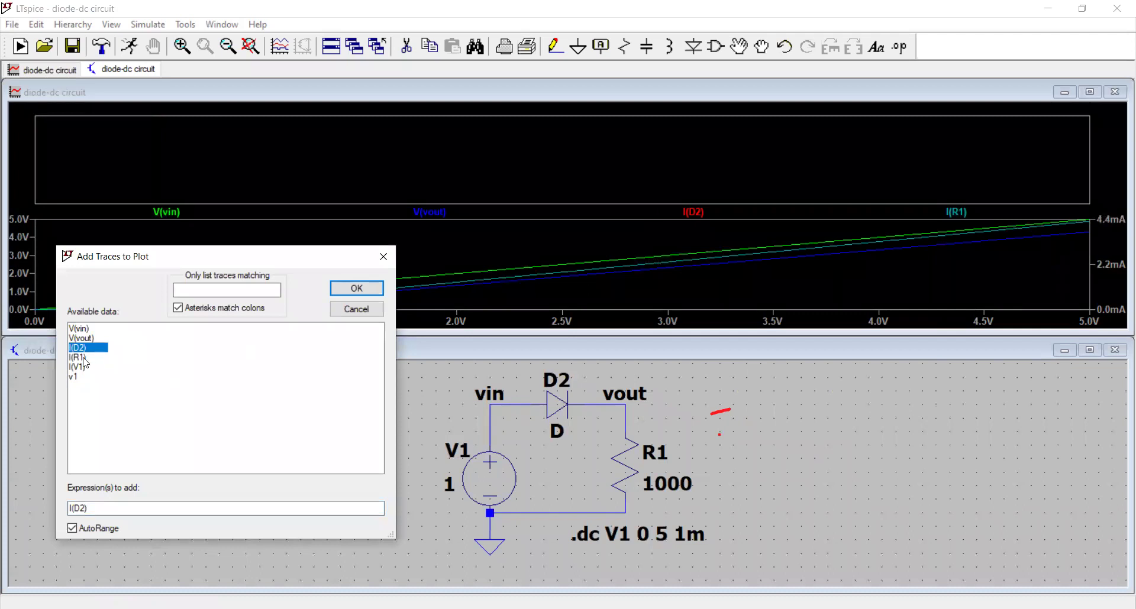
click(83, 358)
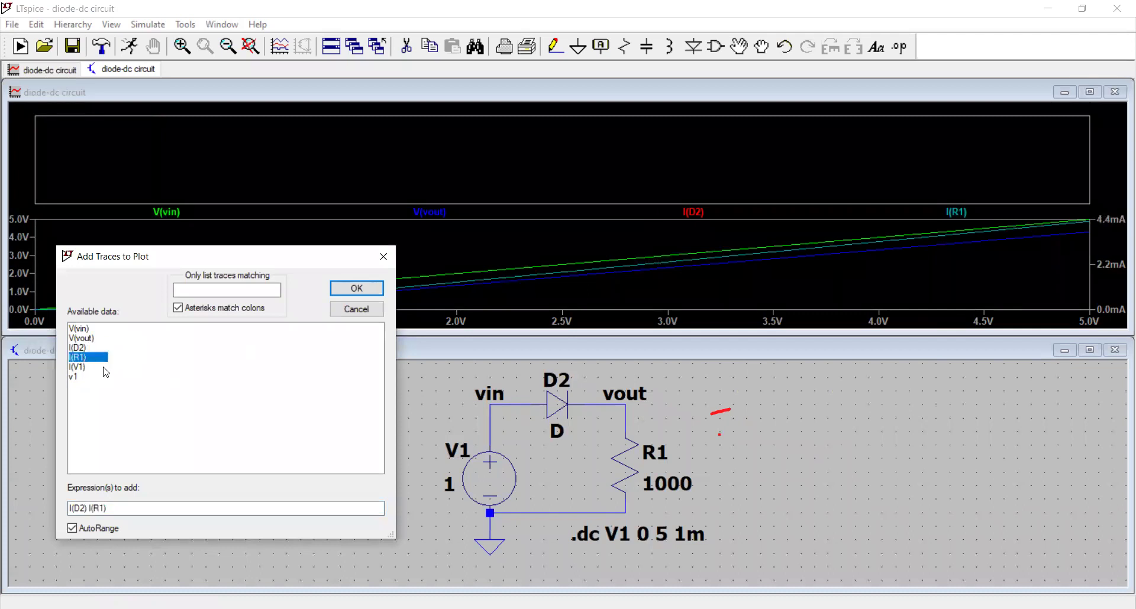
click(362, 286)
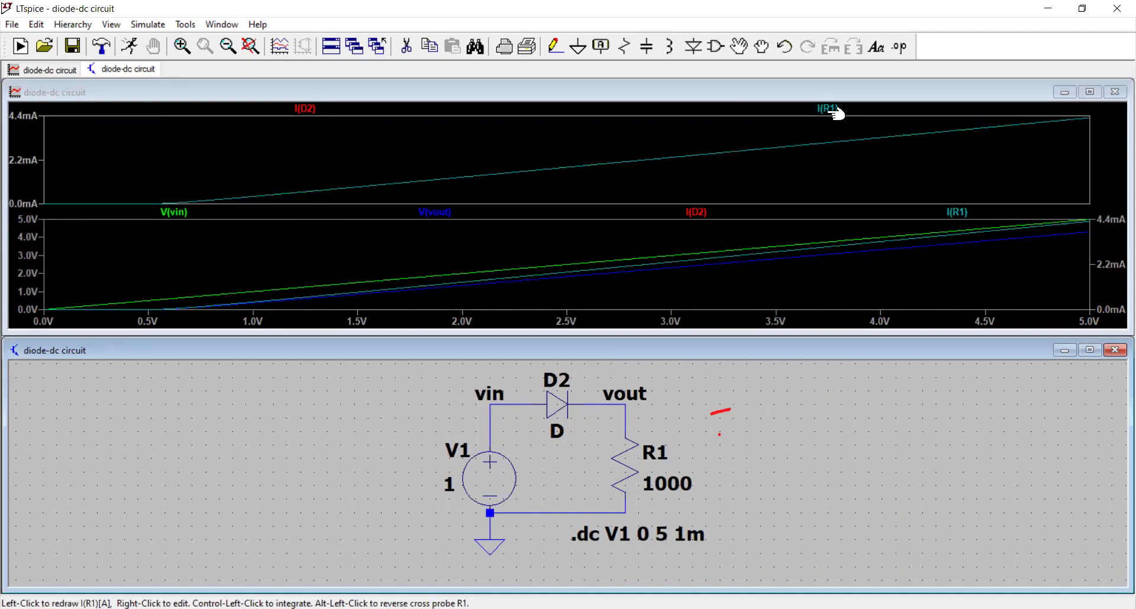
- Delete the I(R1) trace from the upper pane, leaving only I(D2) there
right_click(834, 113)
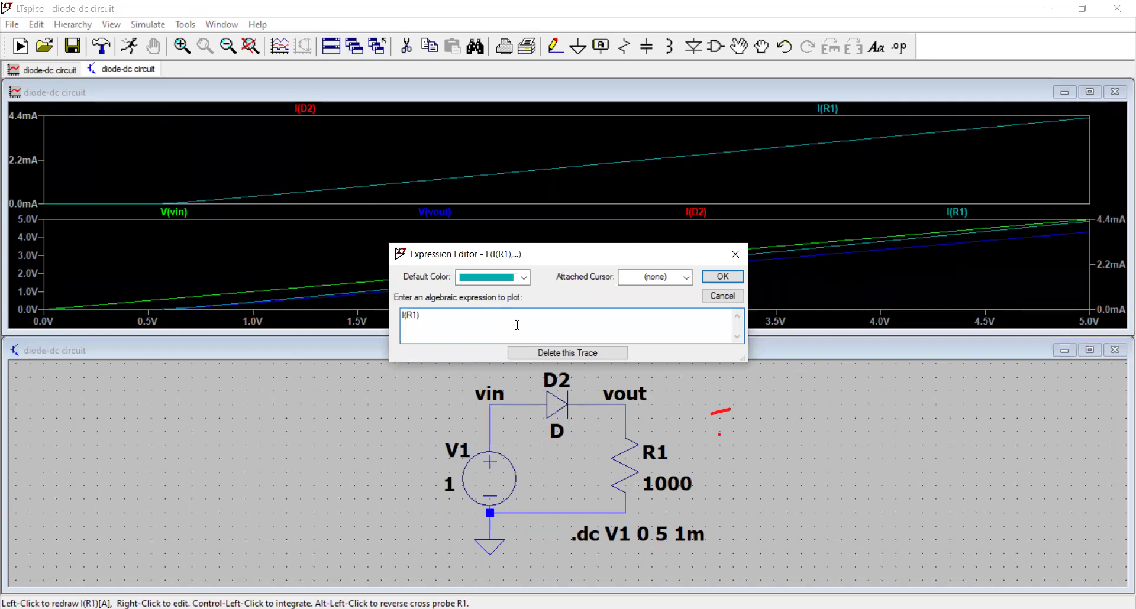
click(550, 353)
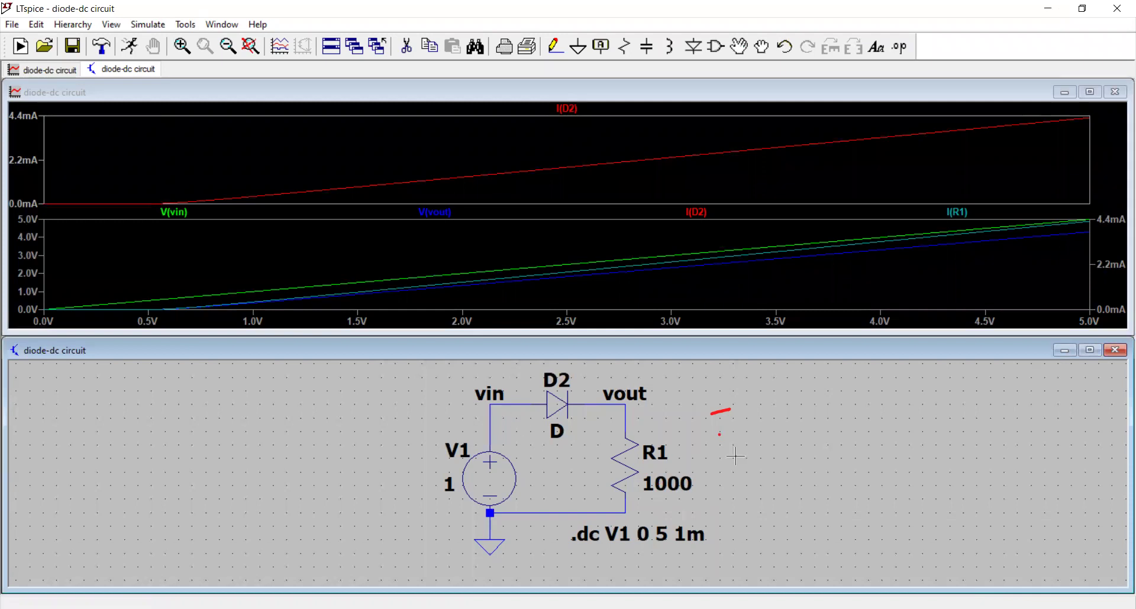
click(112, 25)
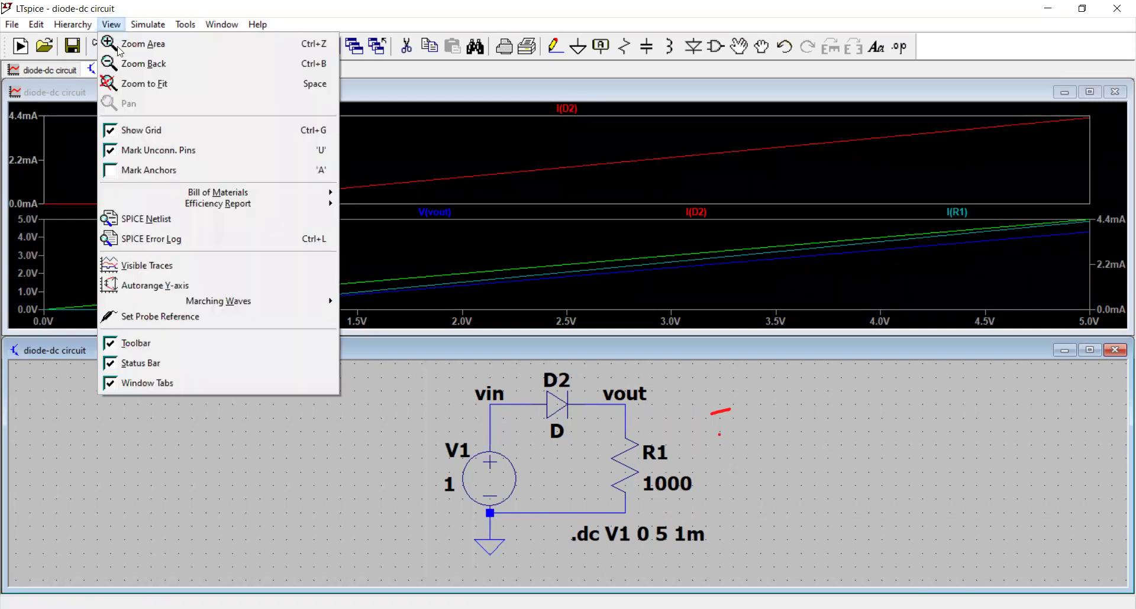
click(138, 230)
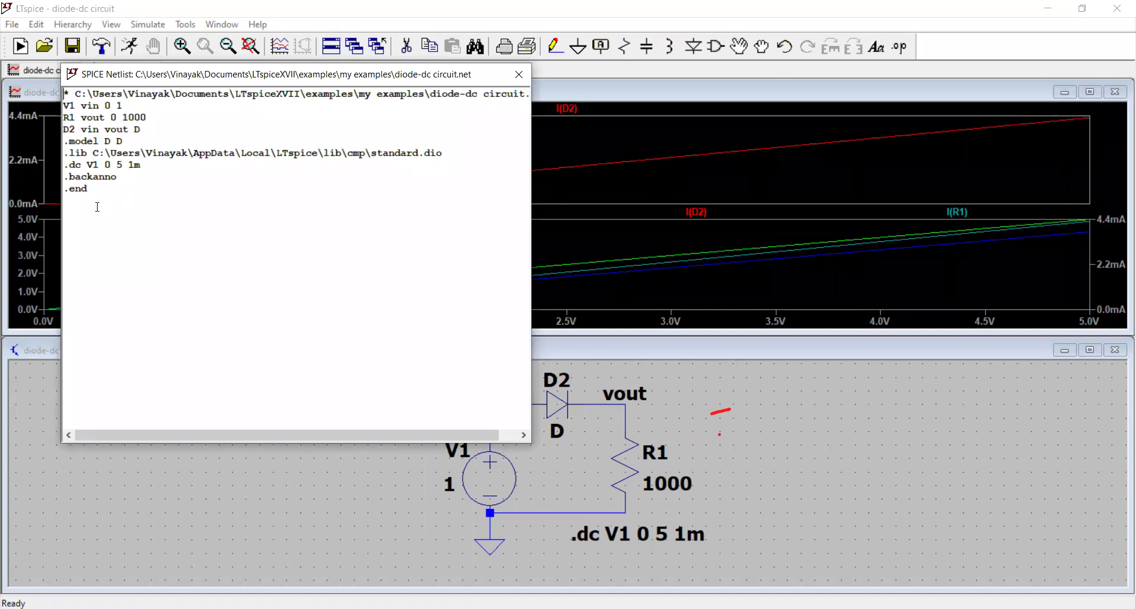
drag(105, 207, 65, 90)
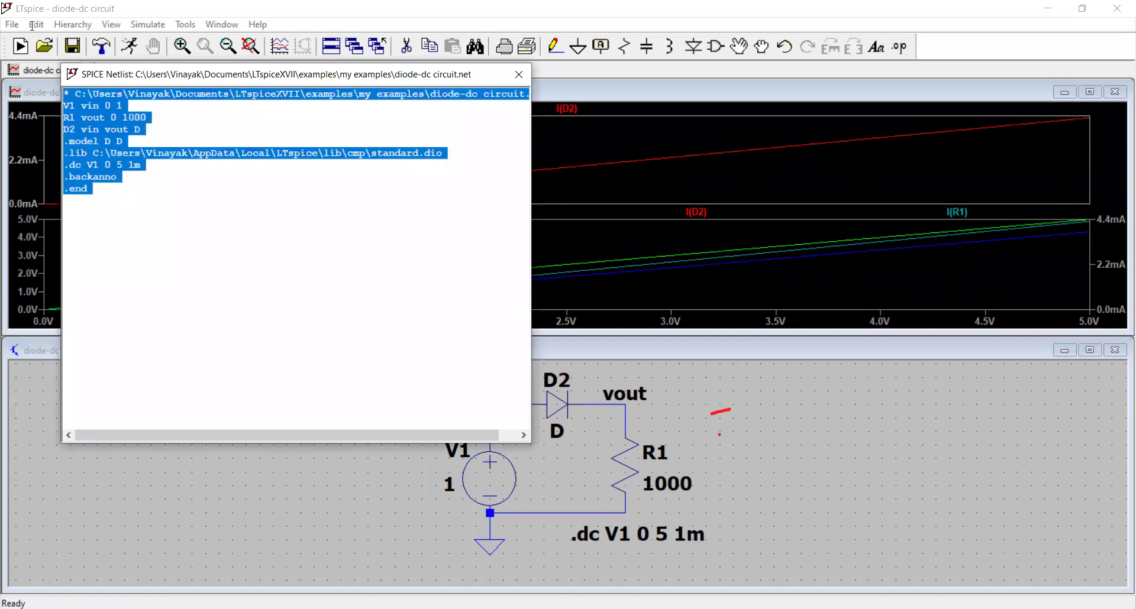
click(325, 263)
click(524, 81)
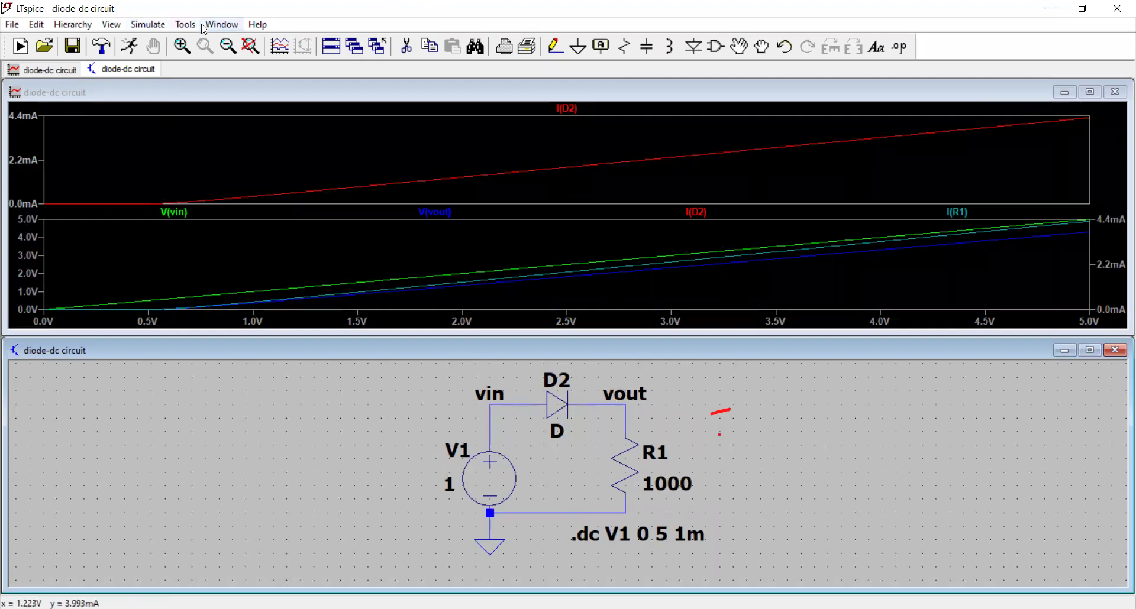
- Save the ExpressPCB (*.net) netlist as diode-dc circuit.net, confirming replacement of the old file
click(182, 25)
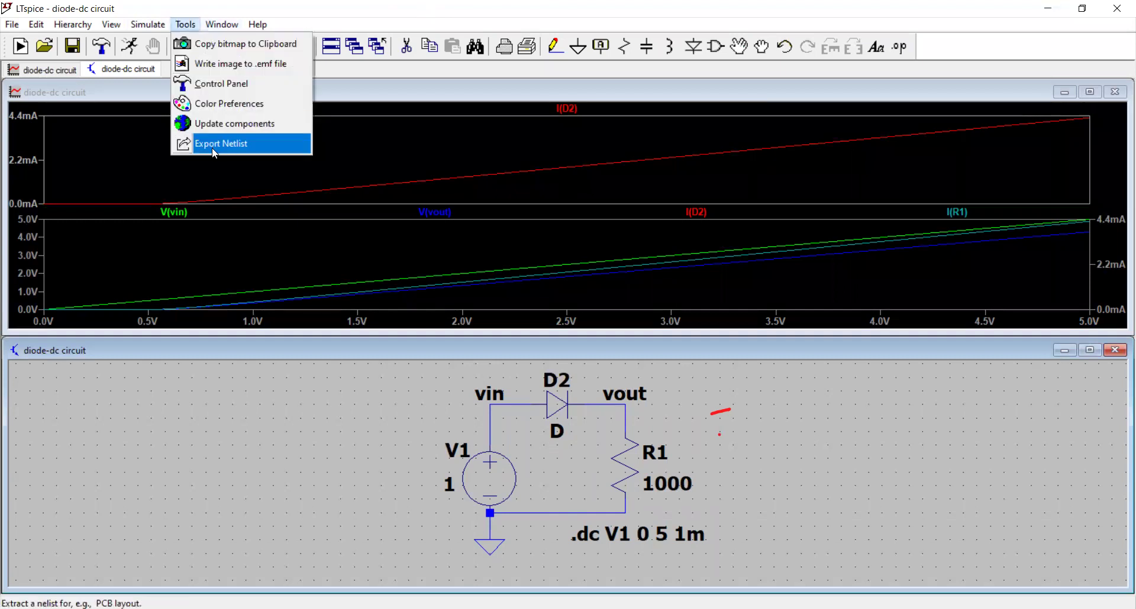
click(213, 148)
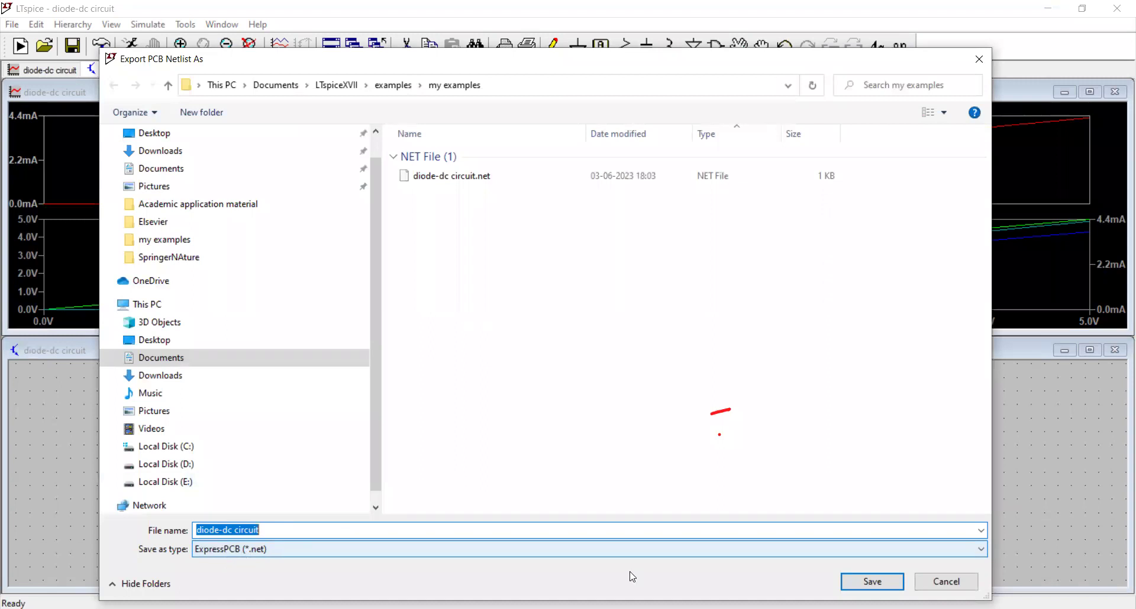
click(862, 585)
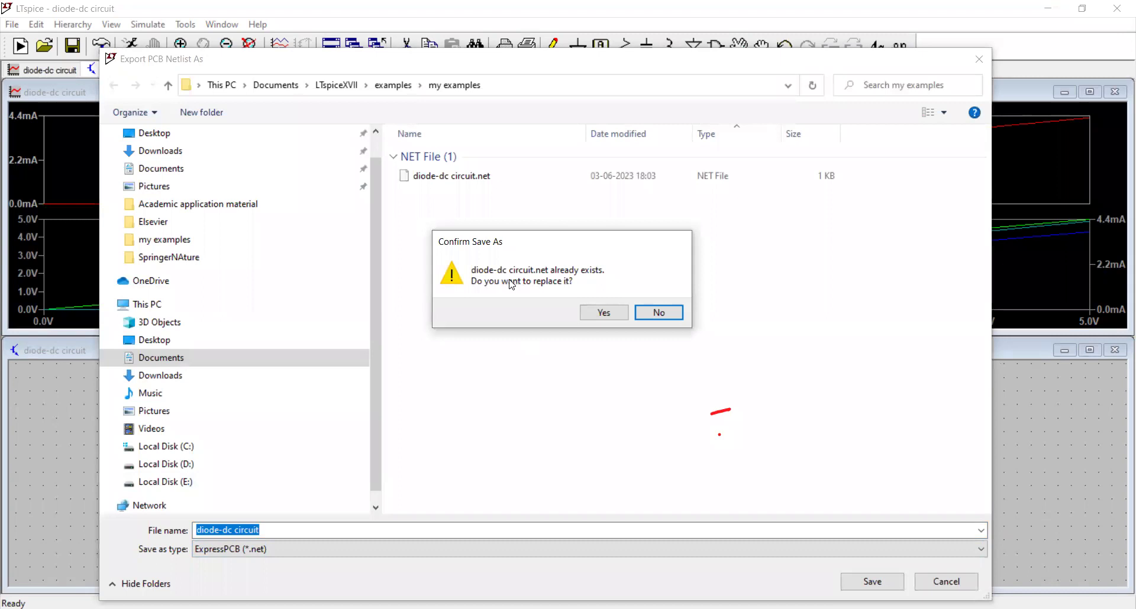
click(604, 313)
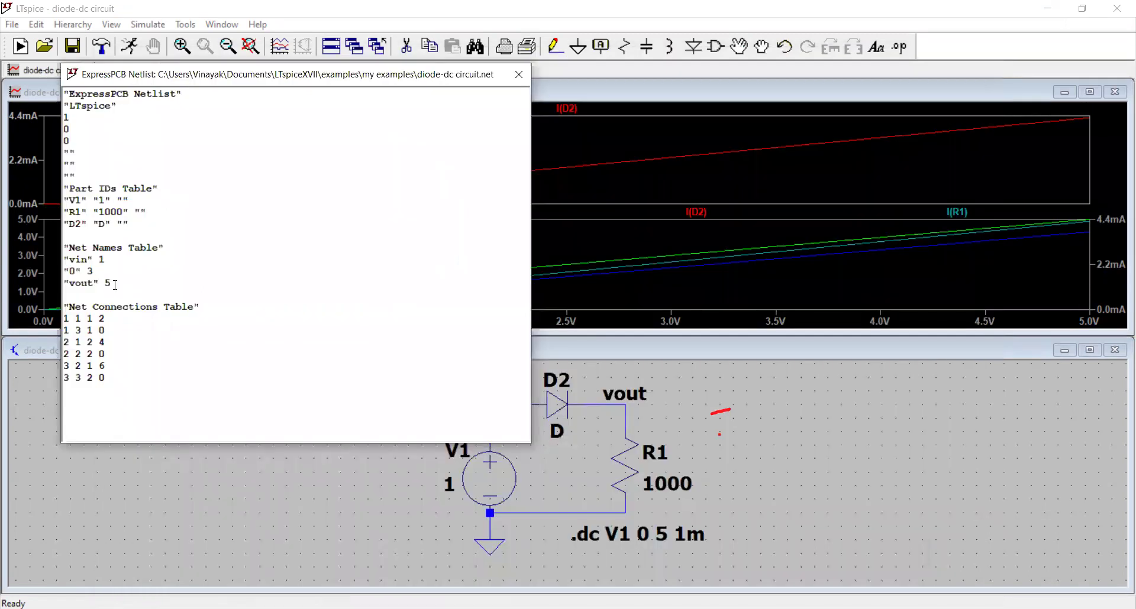
- Look over the exported netlist text, then close the netlist window
drag(126, 362, 136, 144)
click(137, 144)
click(519, 74)
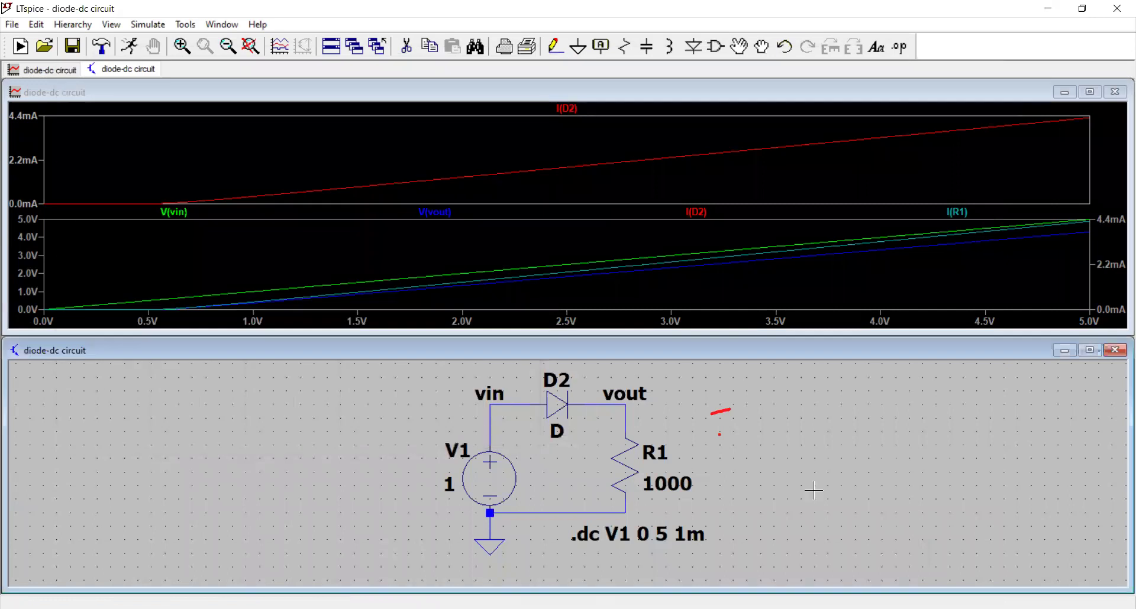